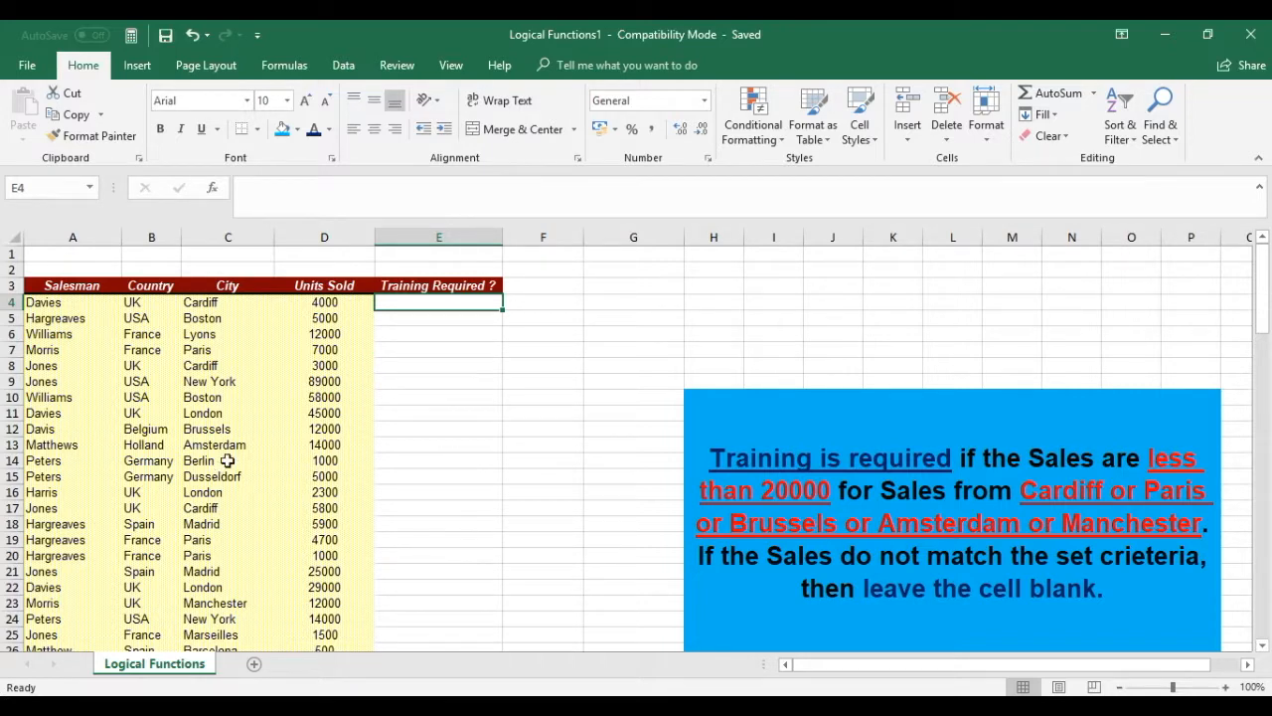
Examine the Brussels, Manchester, Cardiff and Boston rows against the training criteria in the blue note
click(16, 428)
click(446, 425)
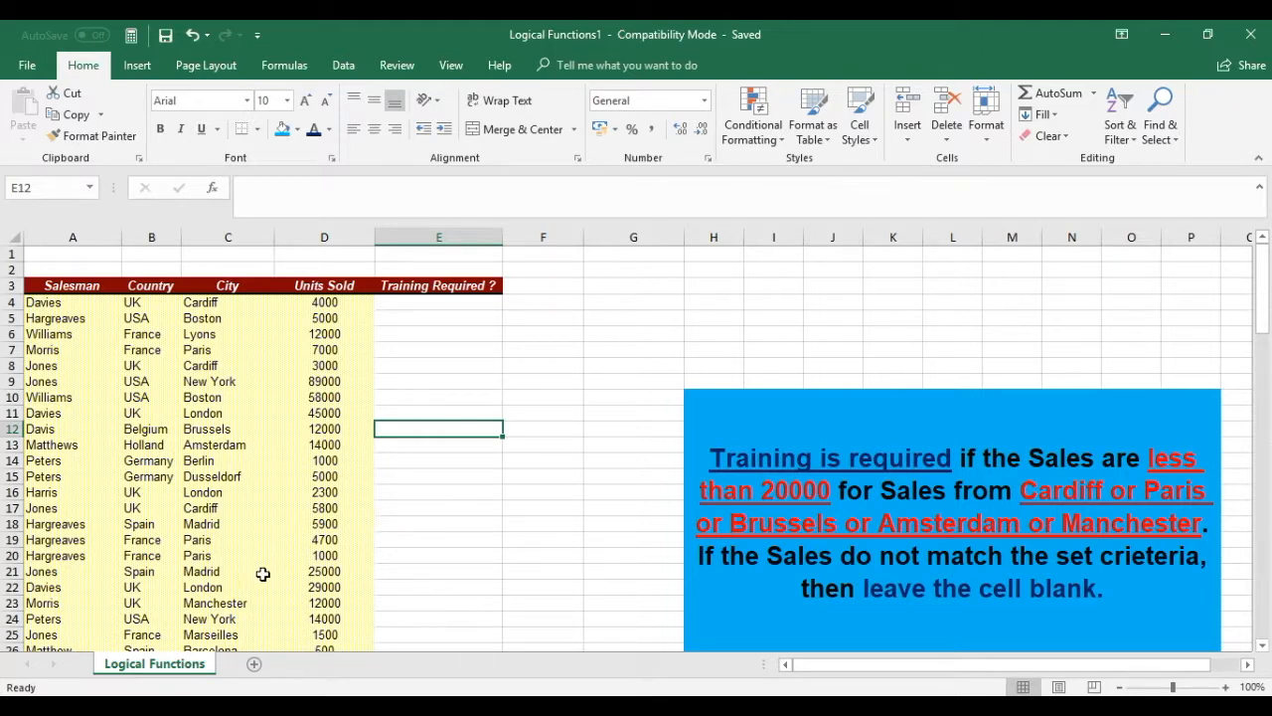
click(8, 603)
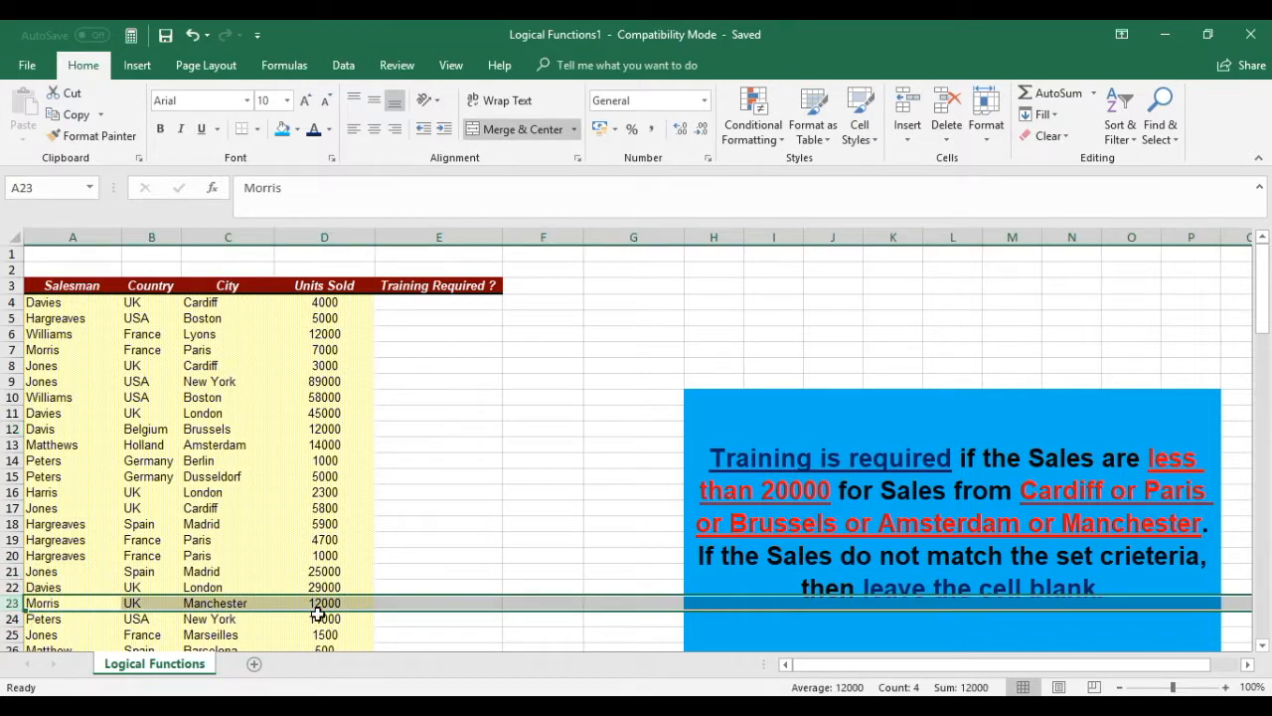
click(398, 602)
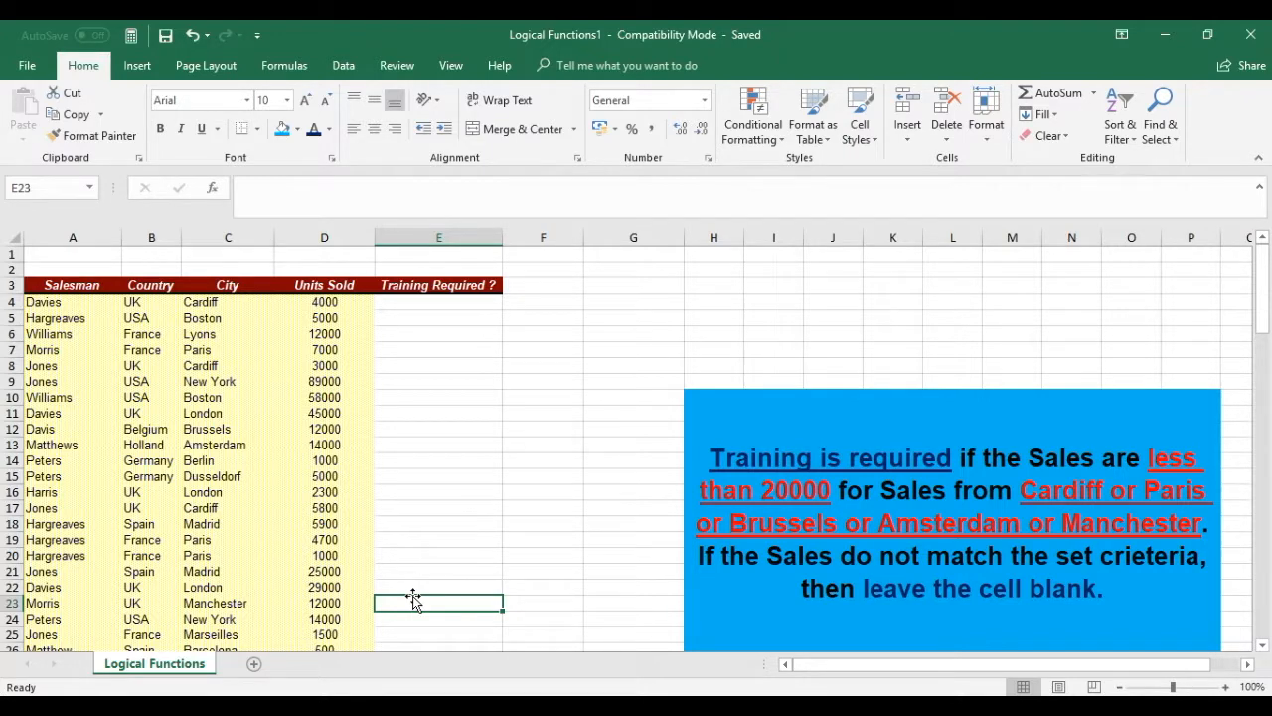
click(432, 301)
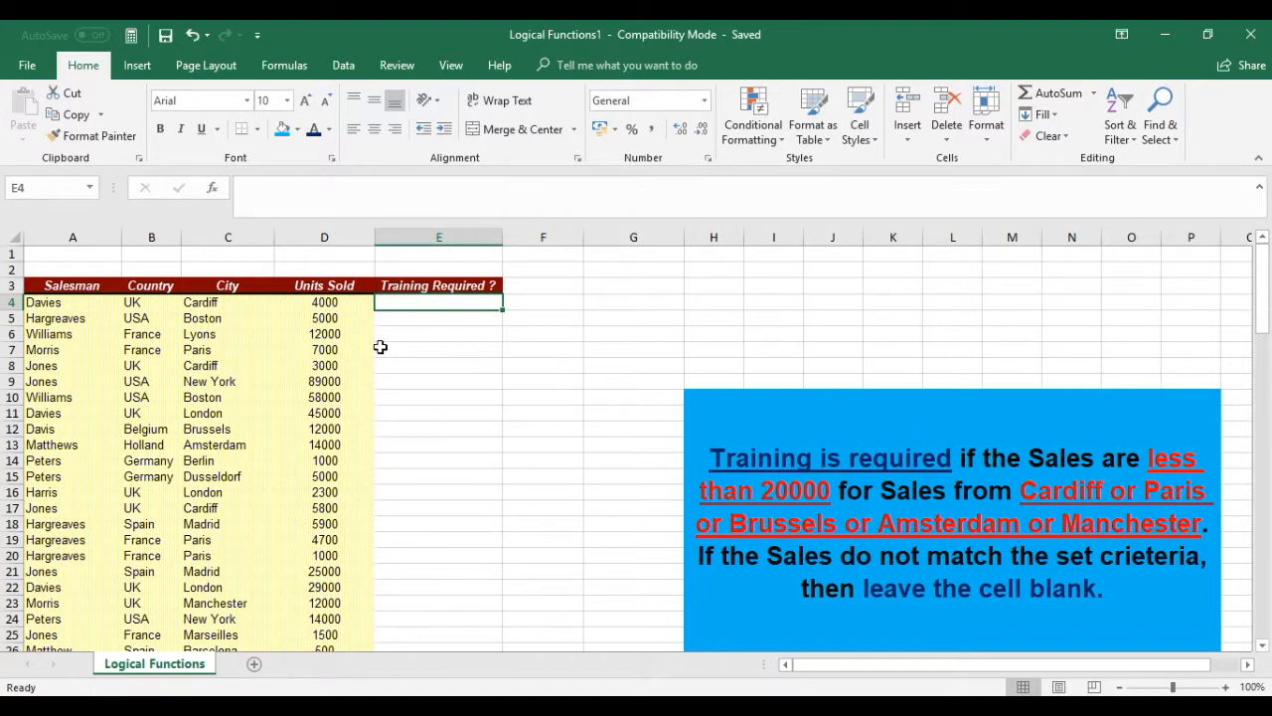
click(212, 317)
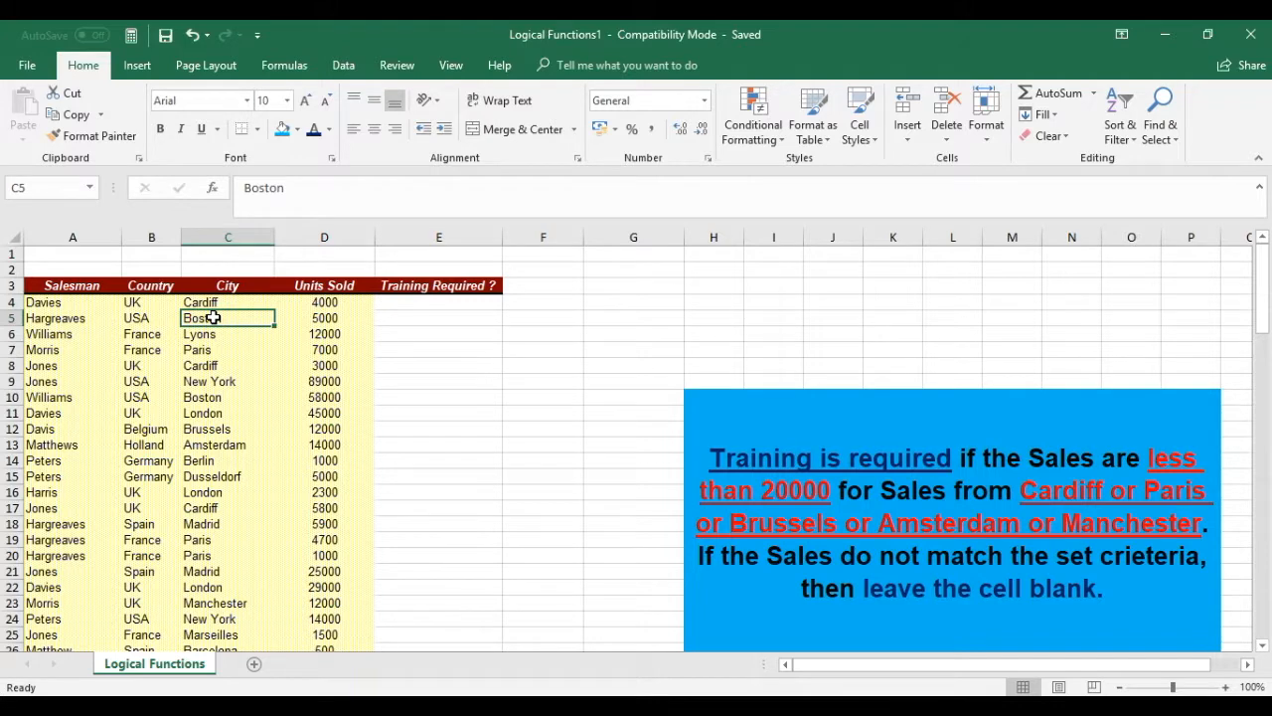
click(445, 315)
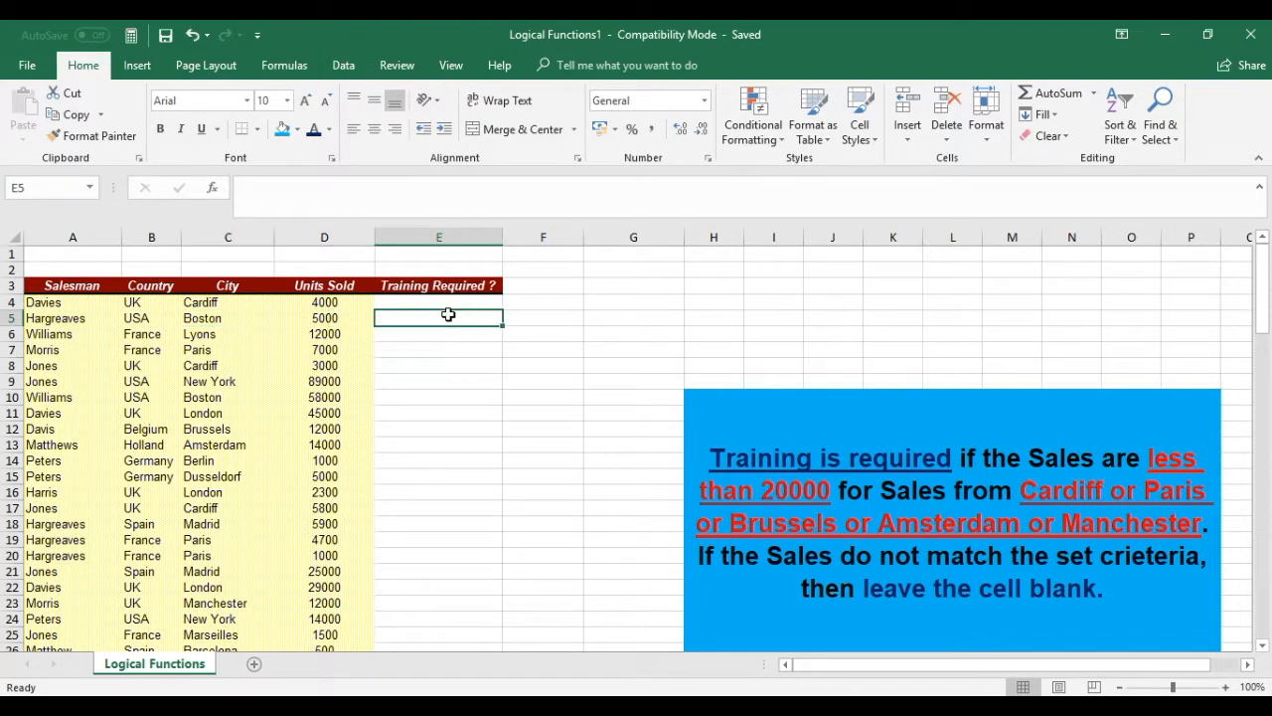
Begin a formula in cell E4 with an AND function nested in an OR function inside an IF function
click(454, 301)
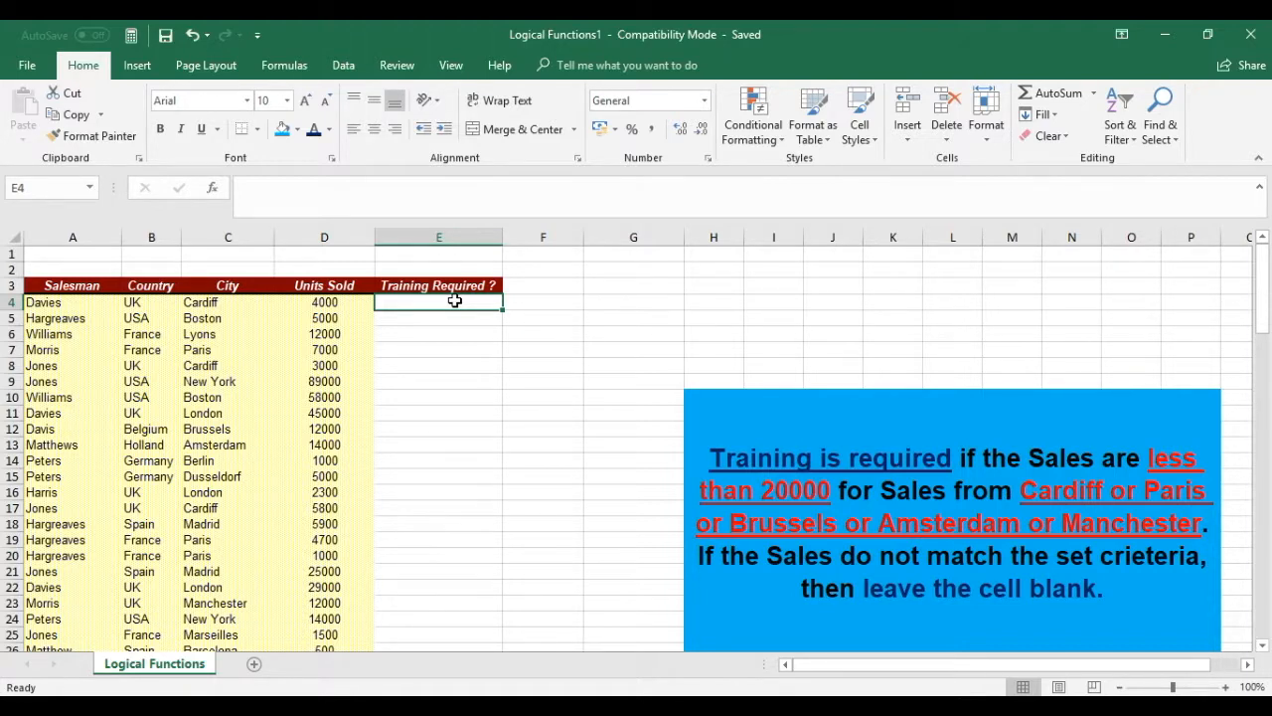
text(=if)
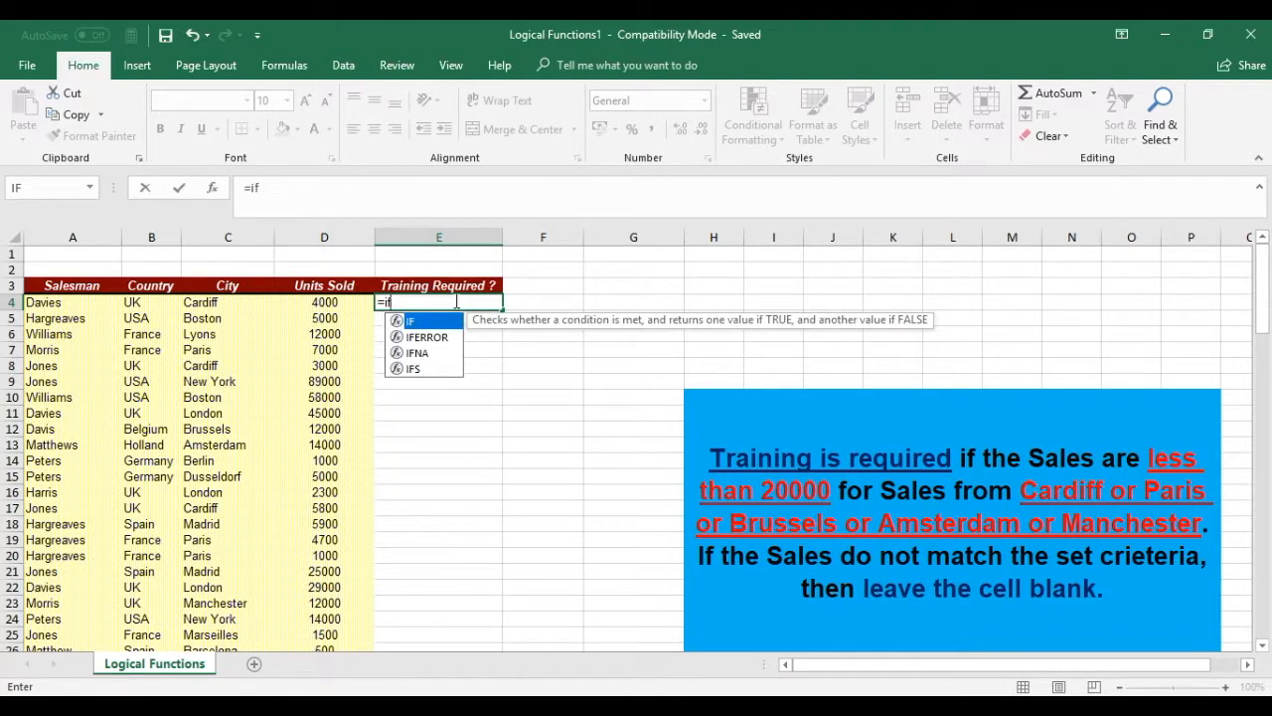
text(()
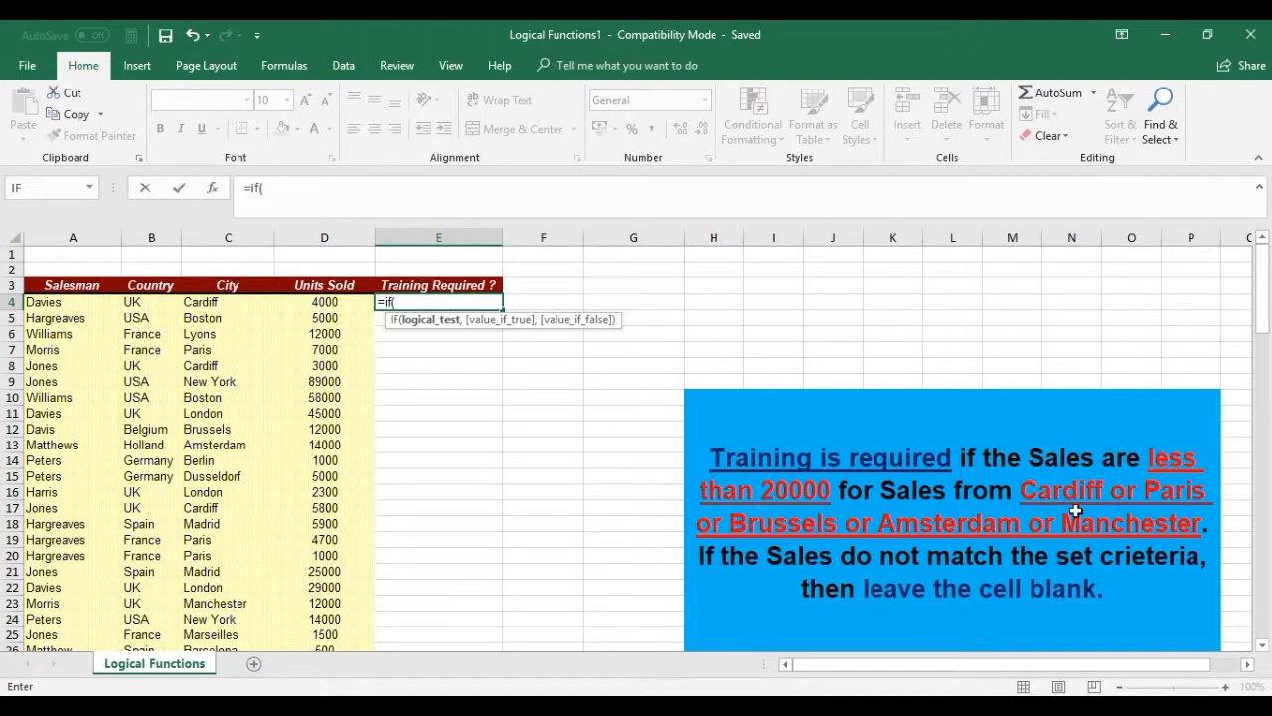
text(or)
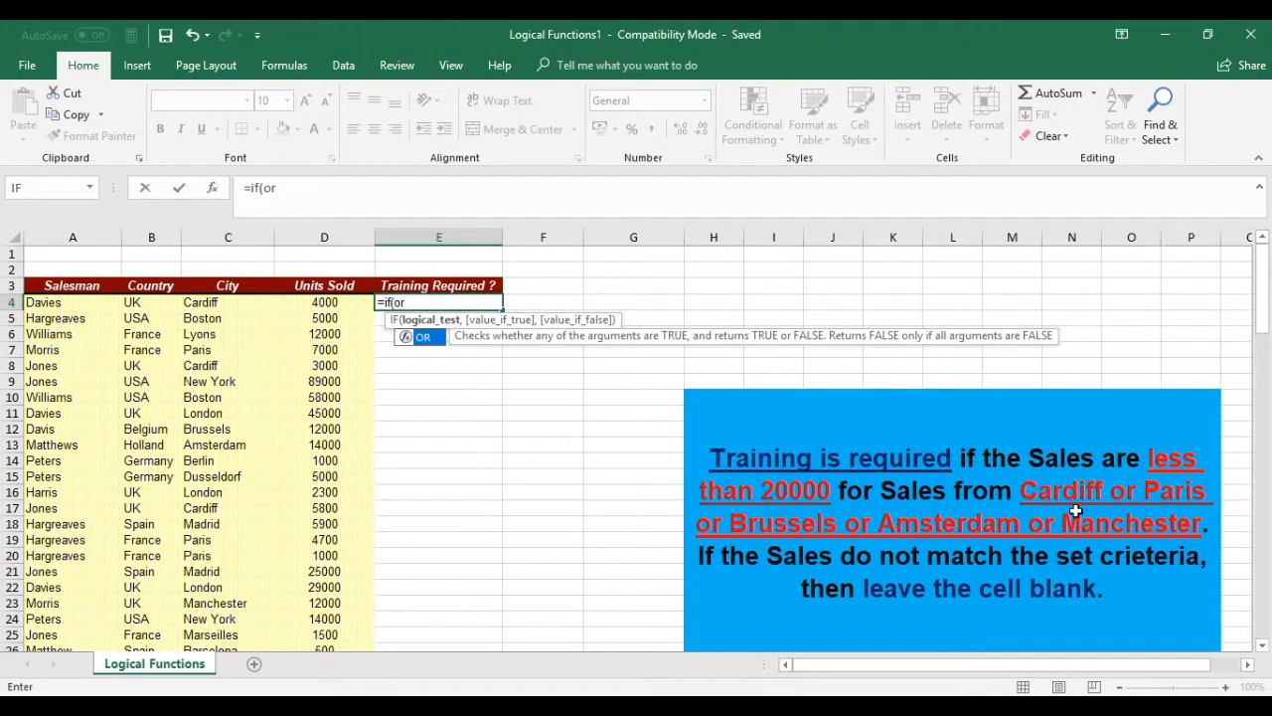
text(()
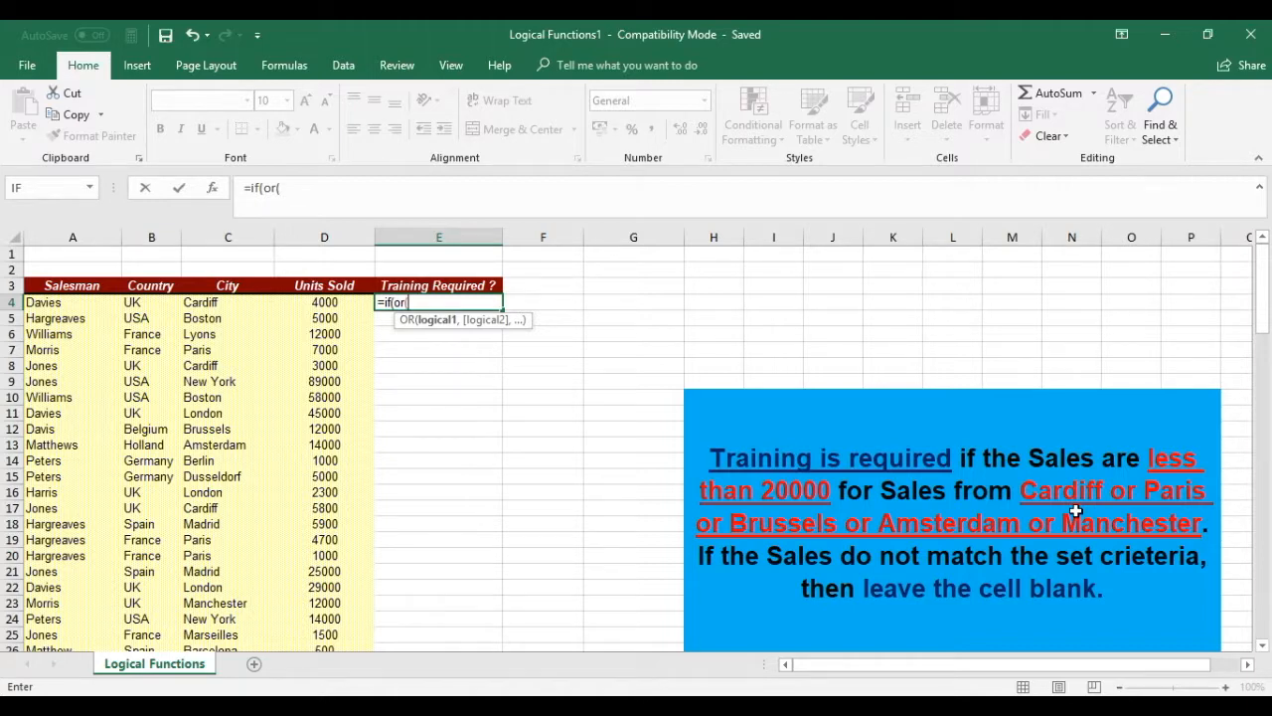
text(an)
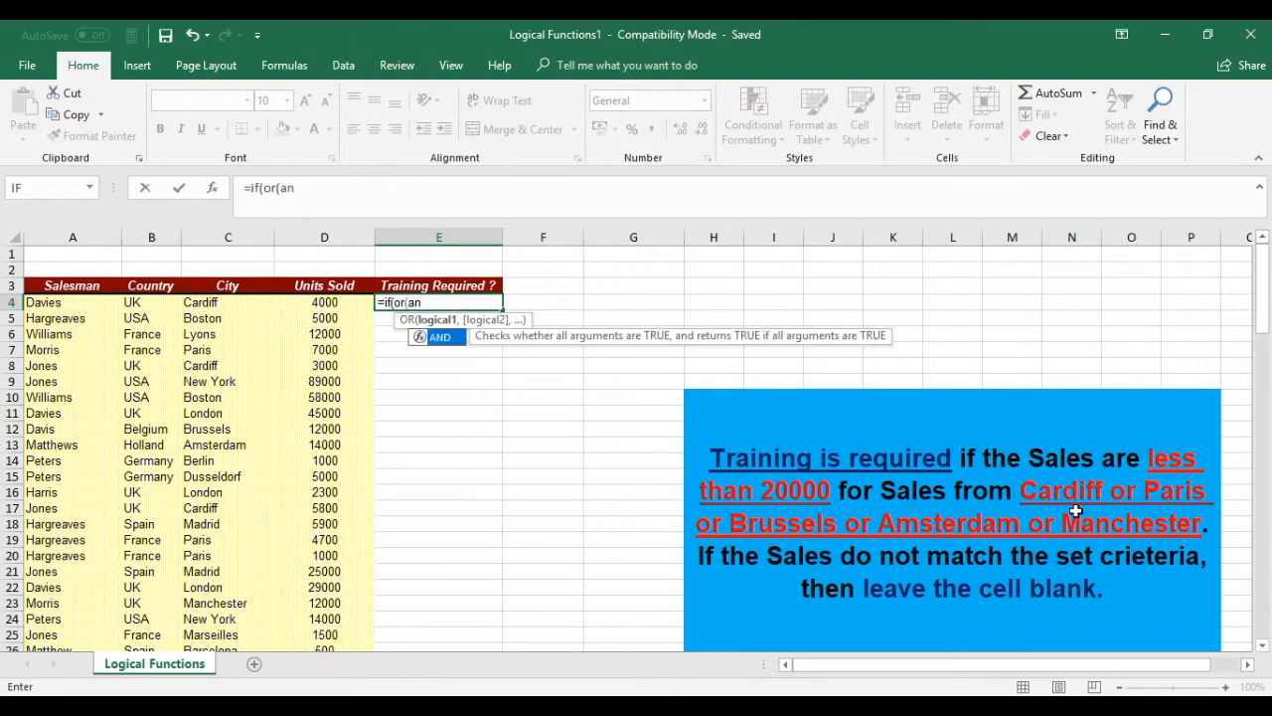
text(d()
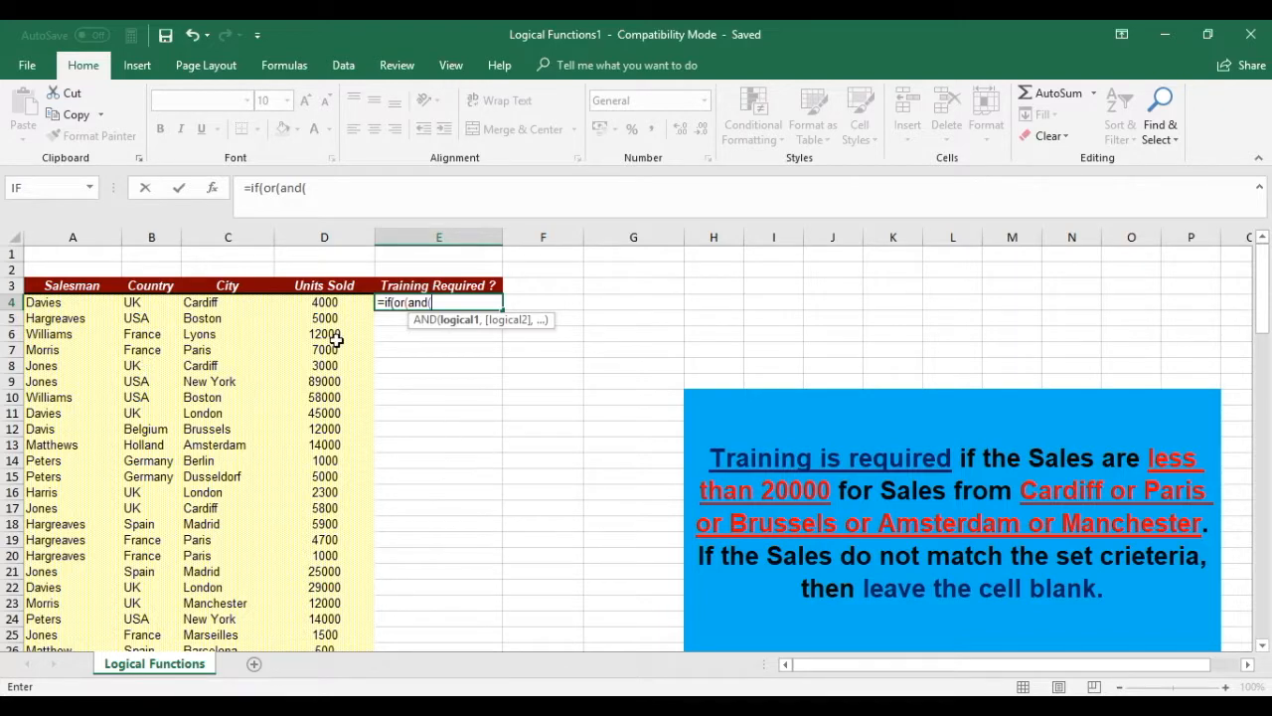
Complete the first AND condition as C4="Cardiff",D4<20000 and add a comma for the next OR argument
click(213, 303)
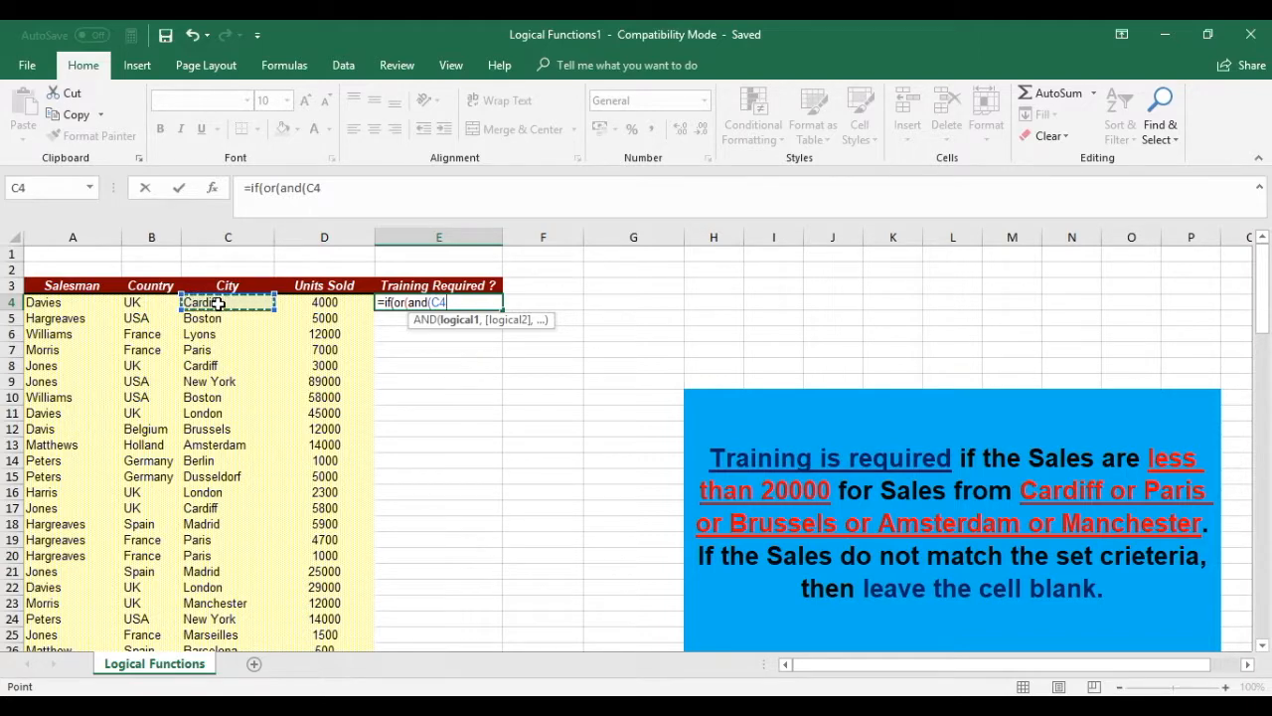
text(="Cardiff)
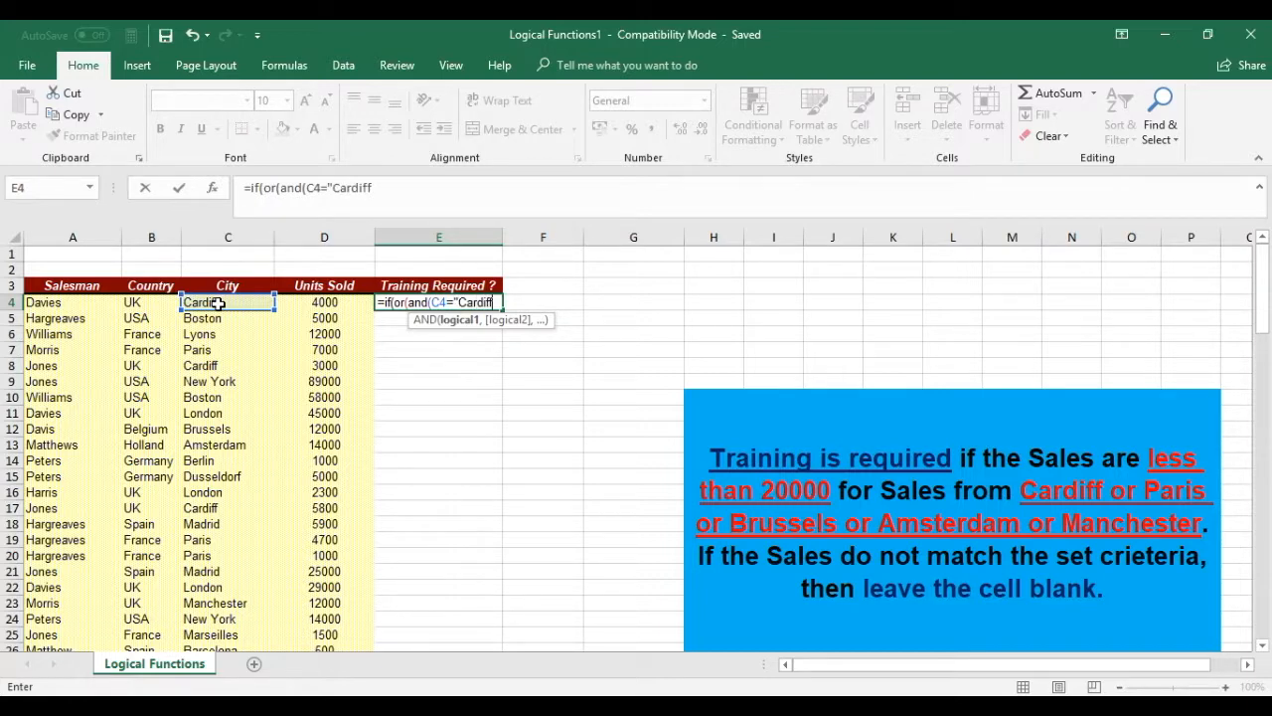
text(")
text(,)
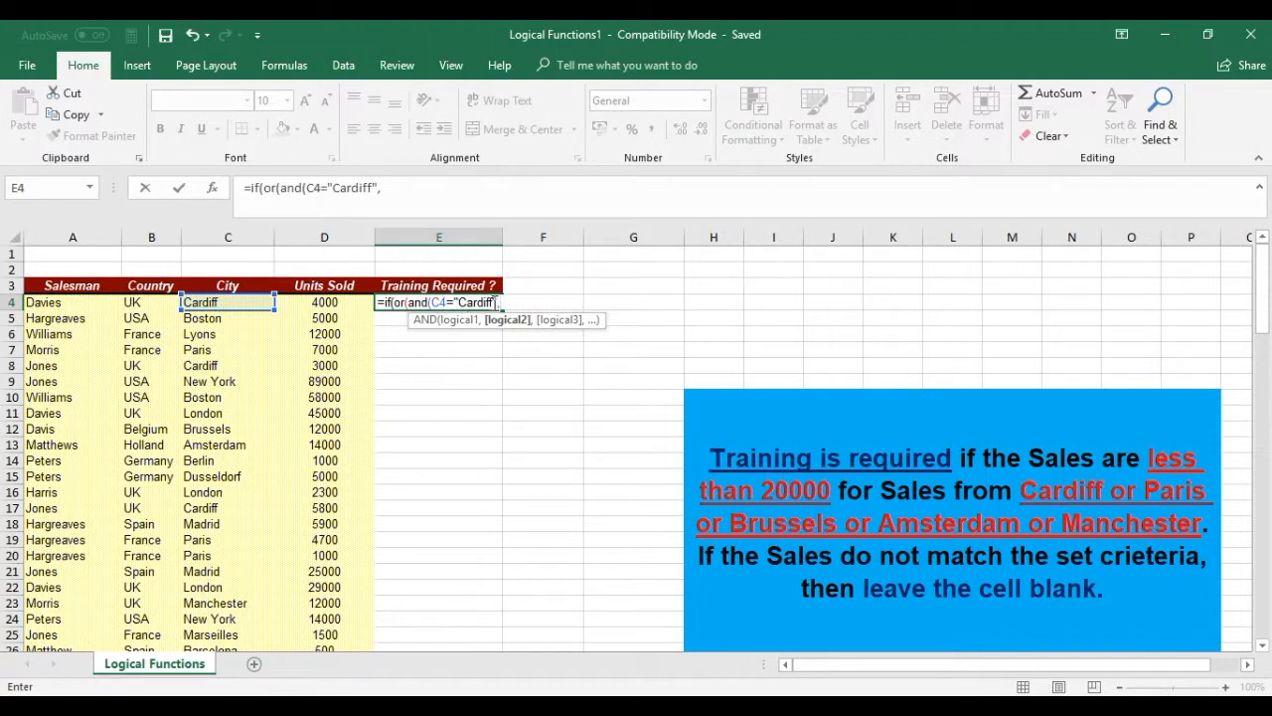
click(329, 303)
text(<20)
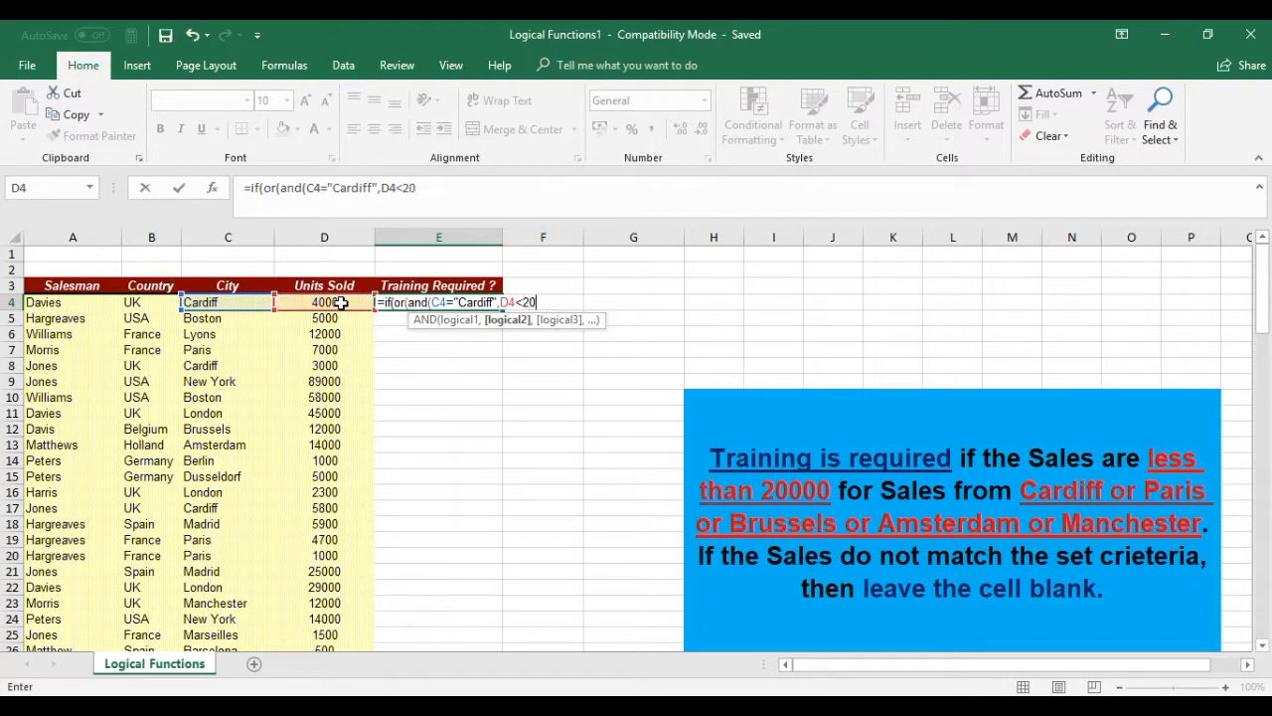
text(000))
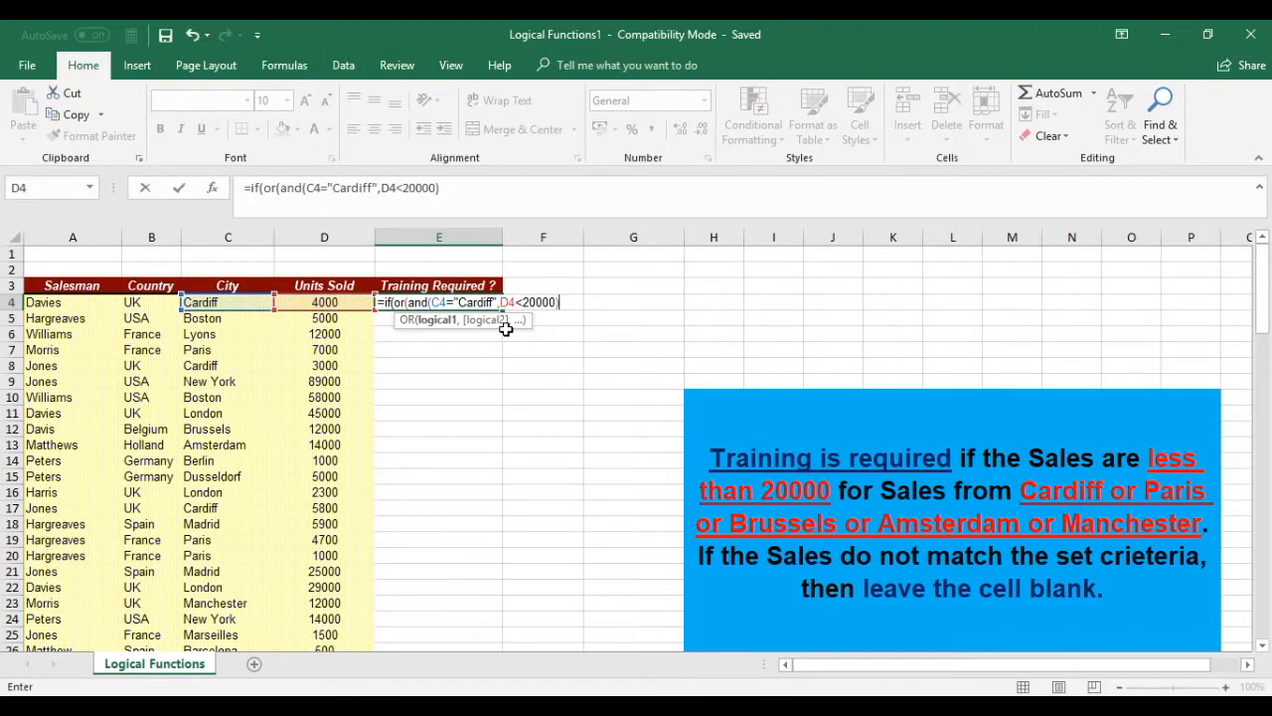
text(,)
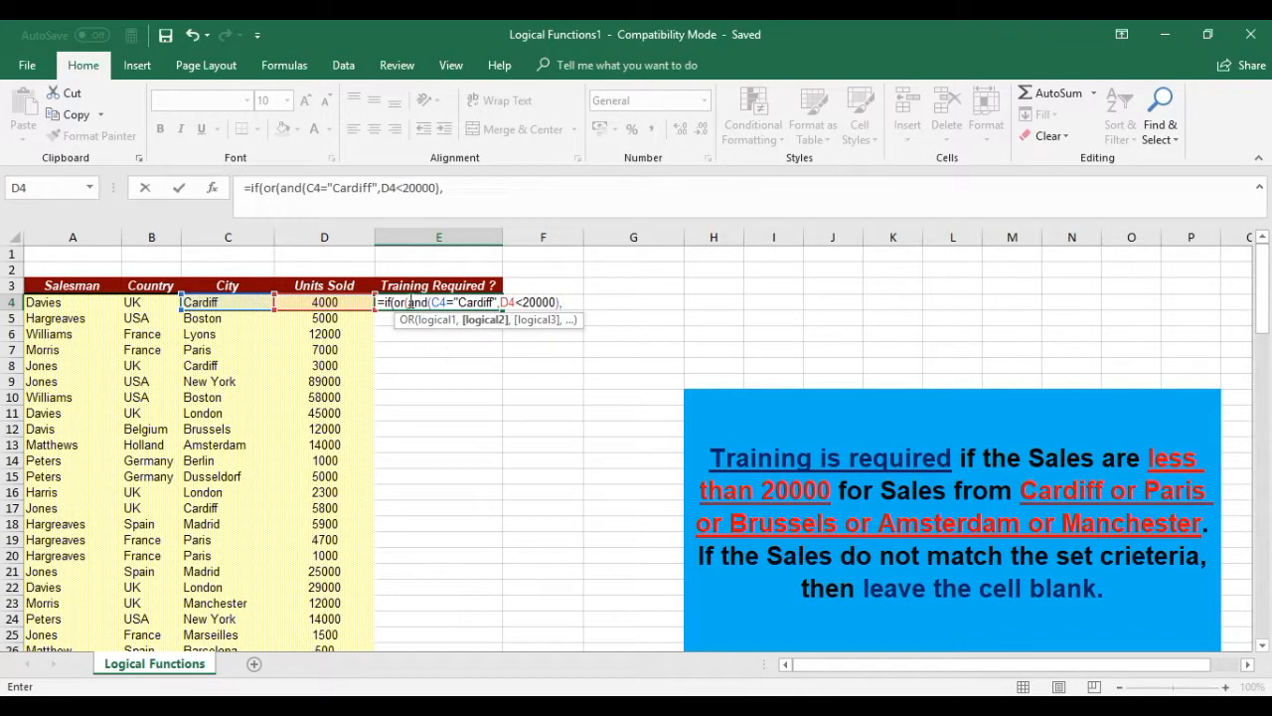
Duplicate the Cardiff AND condition as the second OR argument and change its city to Paris
drag(408, 302, 557, 302)
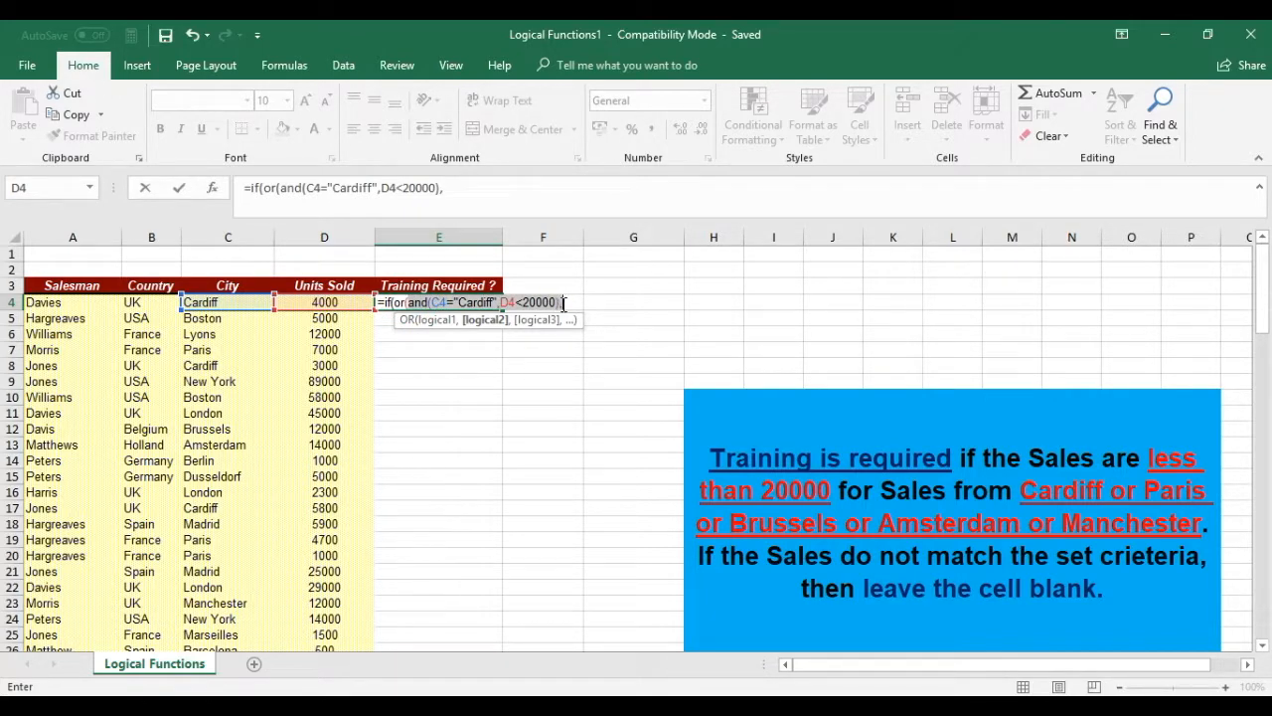
drag(564, 304, 564, 303)
key(ctrl+c)
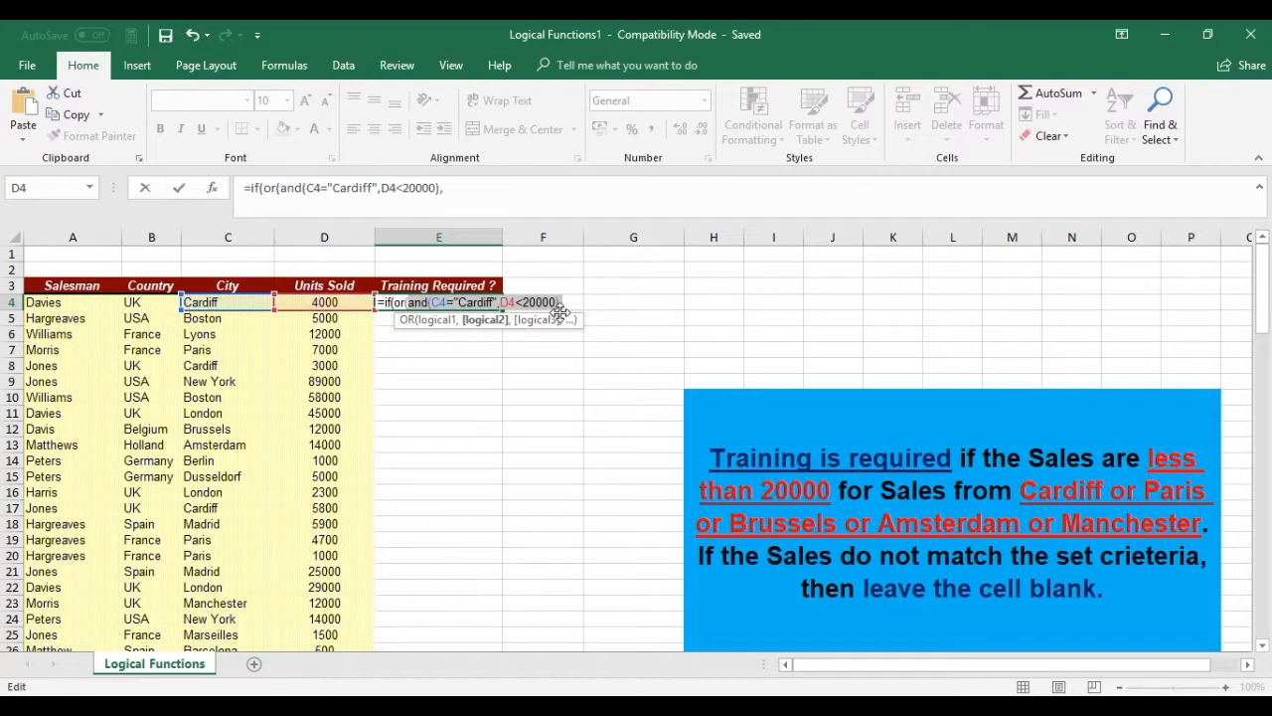
click(567, 304)
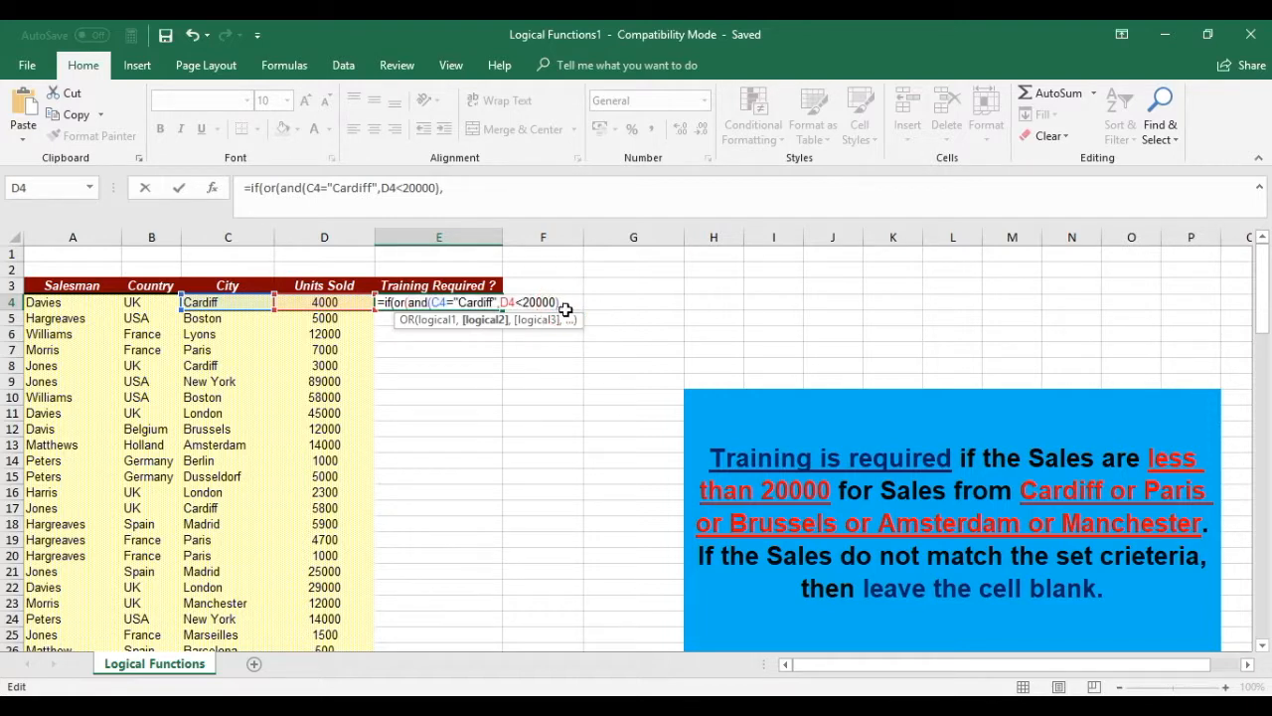
key(ctrl+v)
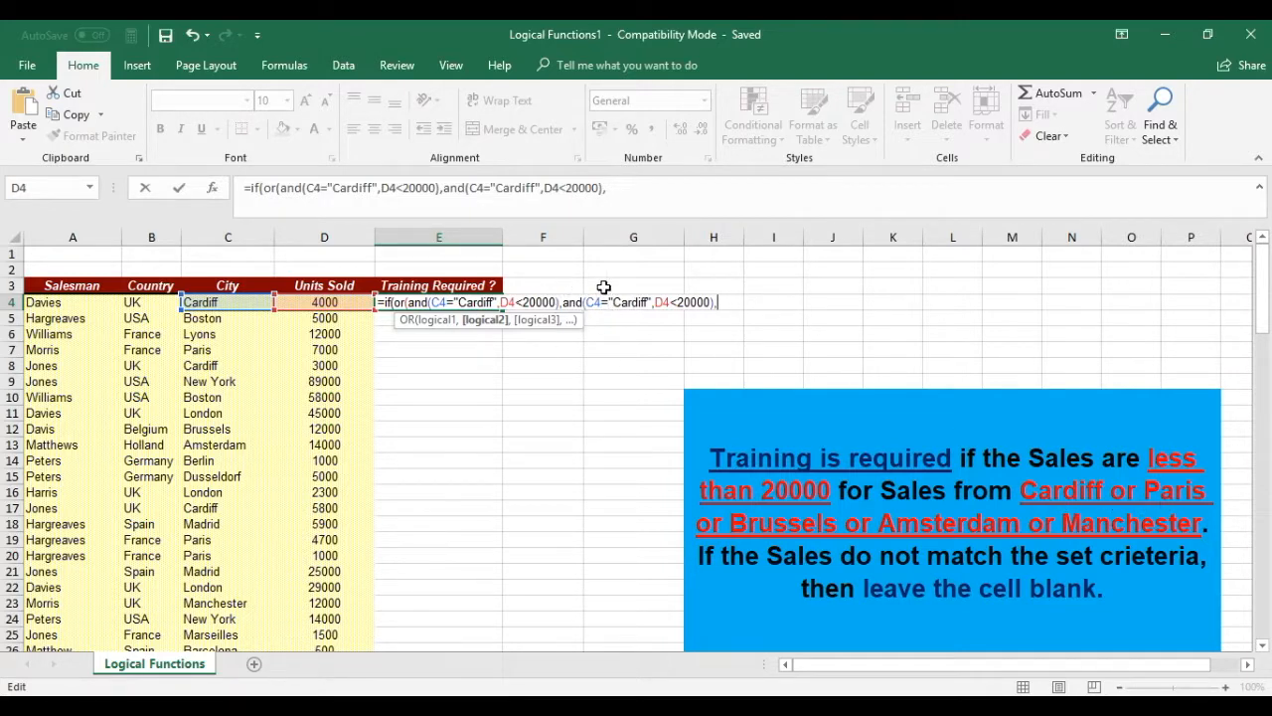
double_click(636, 301)
text(Paris)
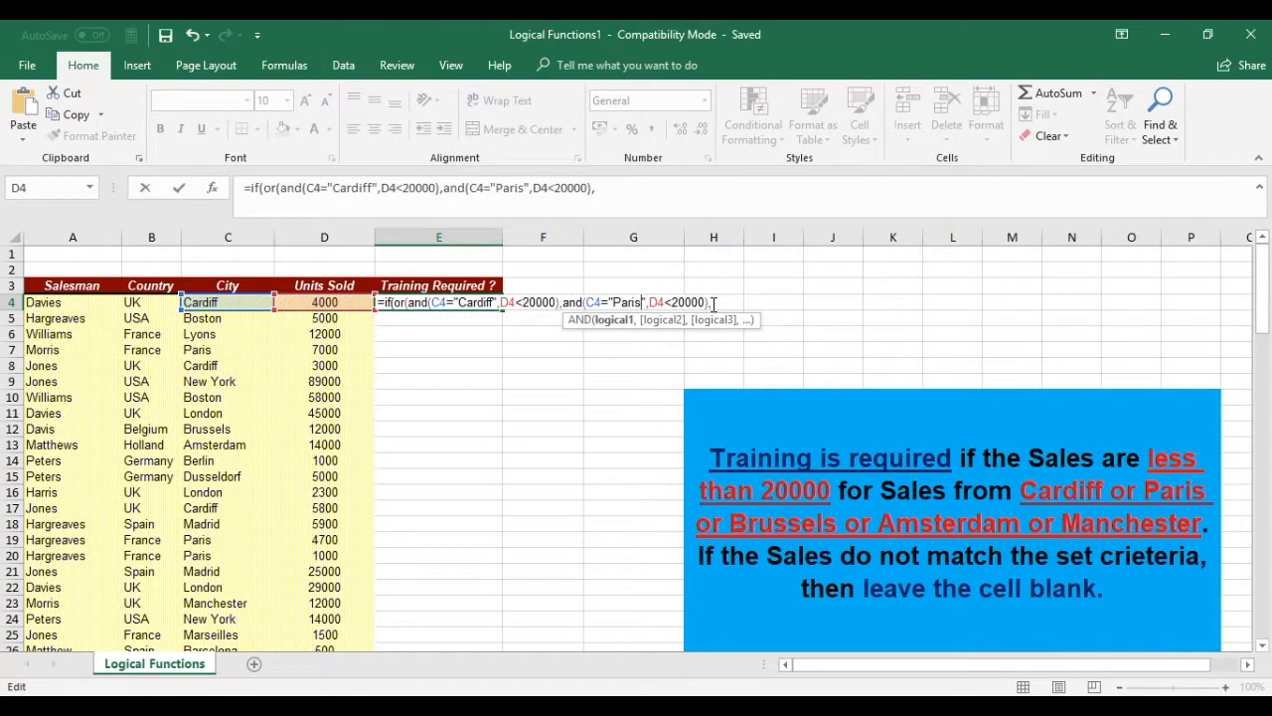
Add further copies of the AND condition to the OR function for Brussels, Amsterdam and Manchester
click(712, 303)
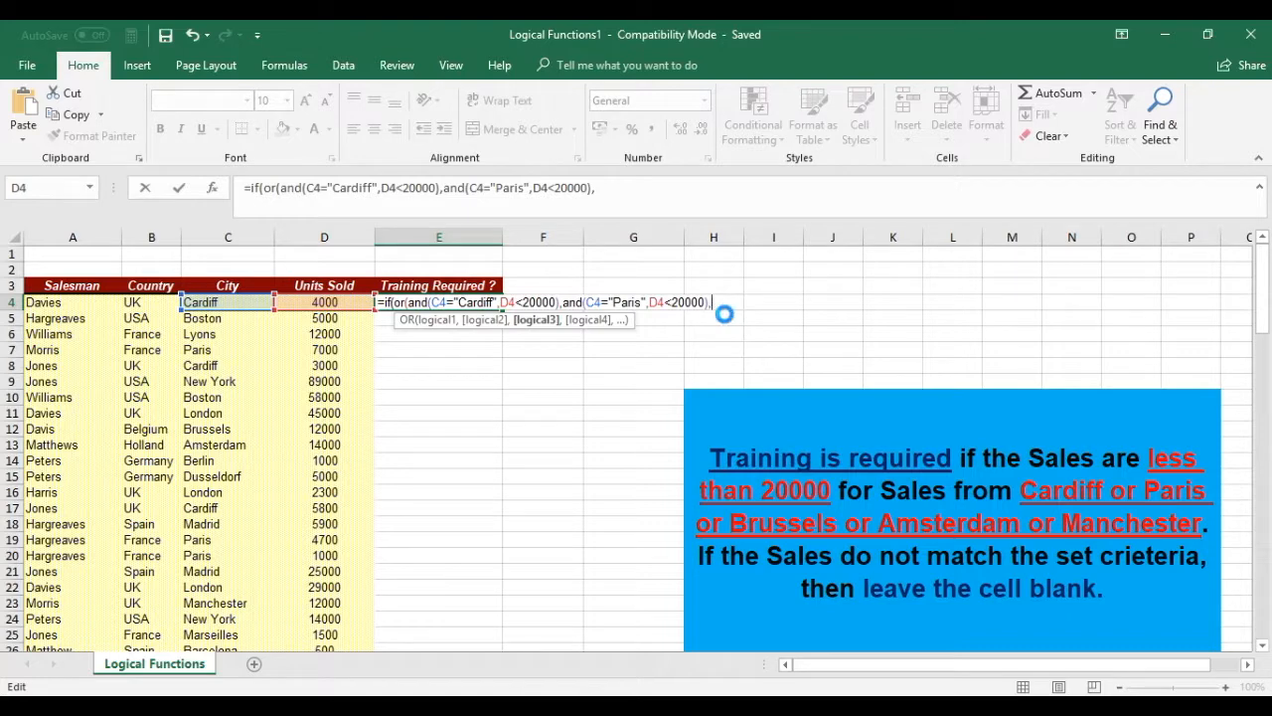
key(ctrl+v)
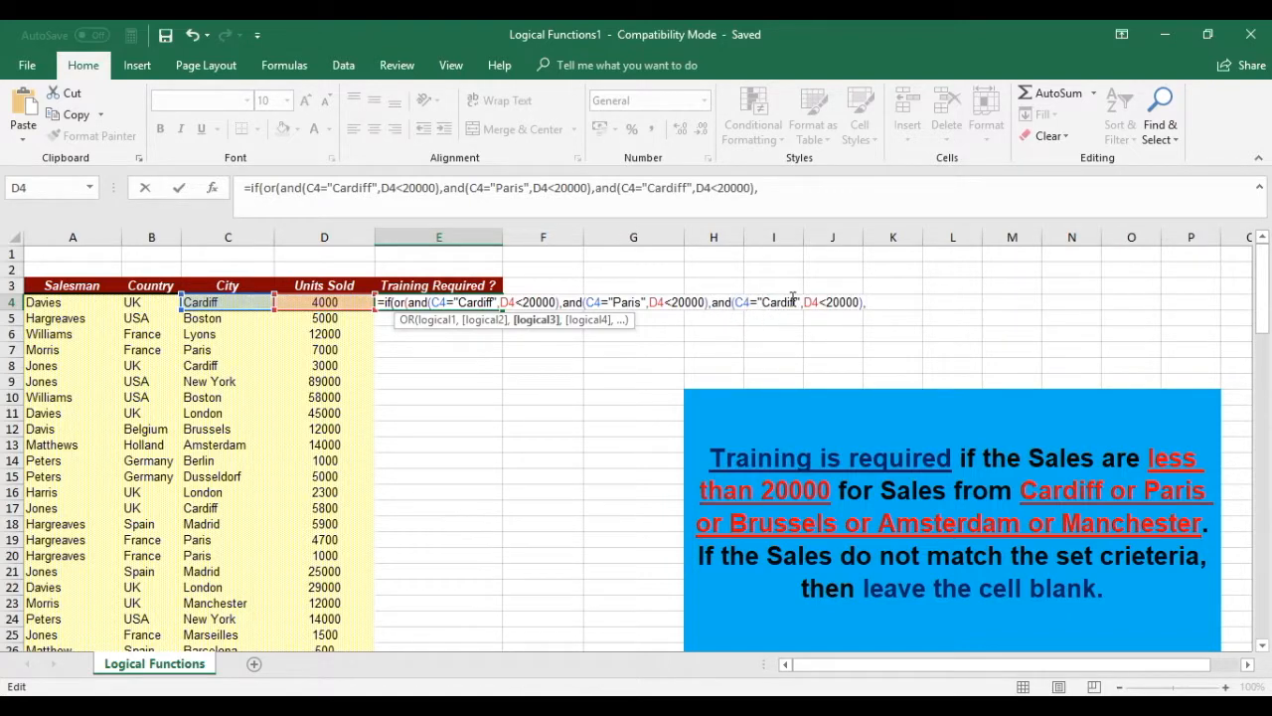
key(BackSpace)
key(BackSpace)
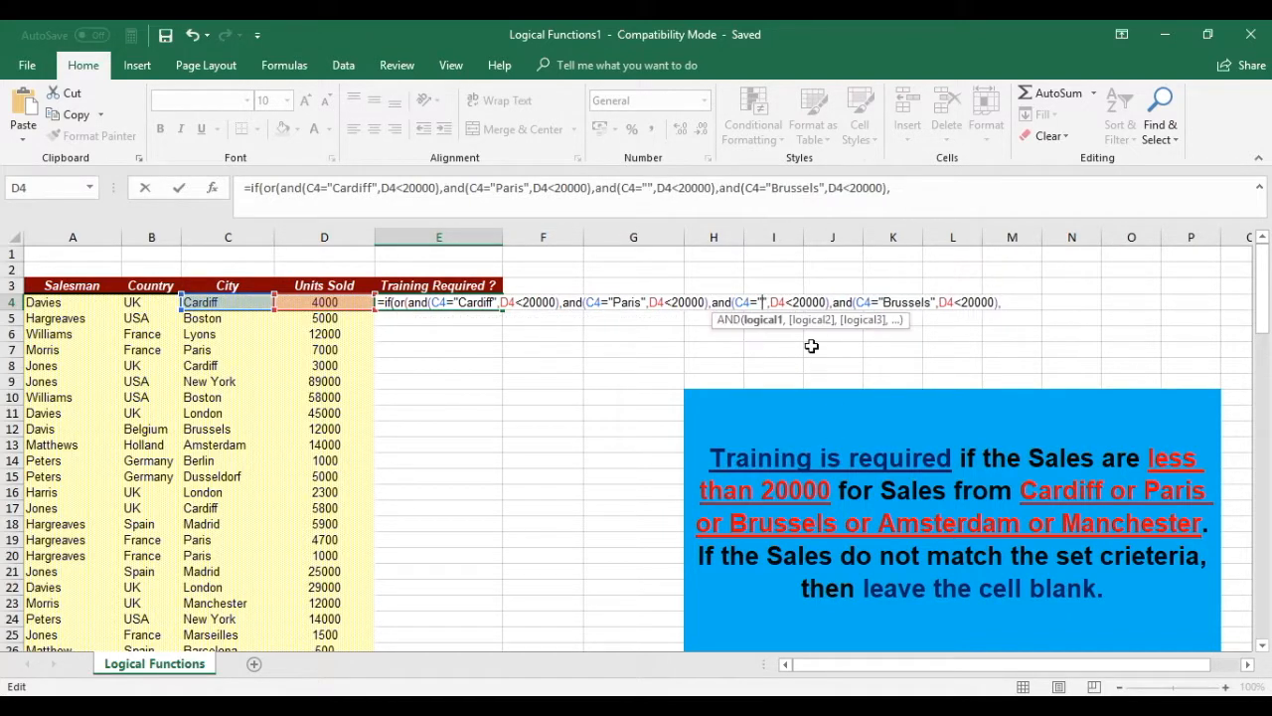
text(Brussel)
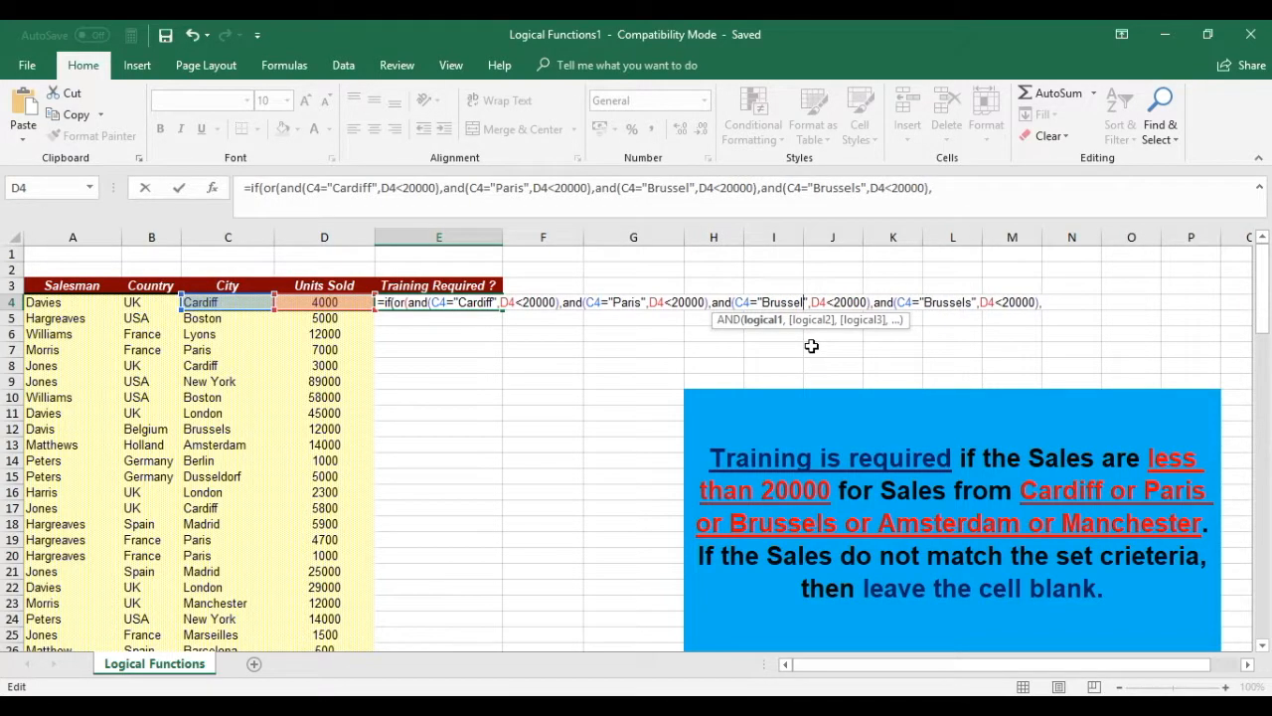
text(s)
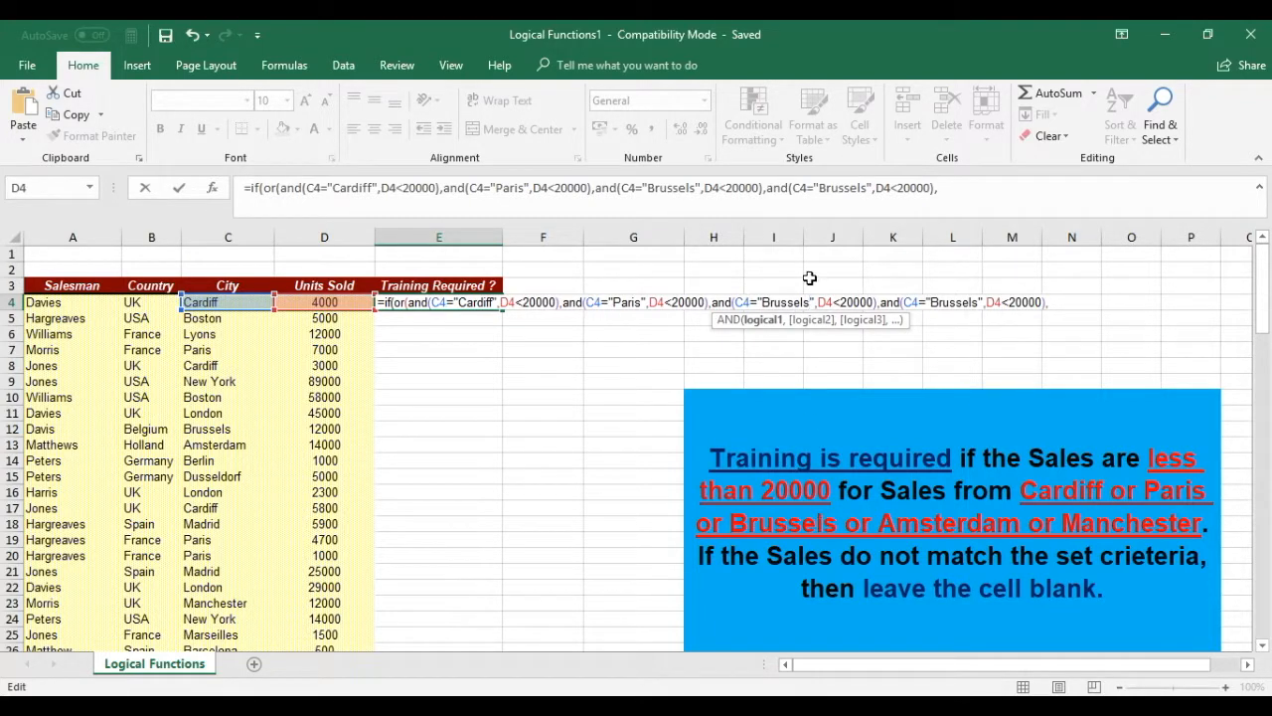
double_click(963, 304)
text(Amsterdam)
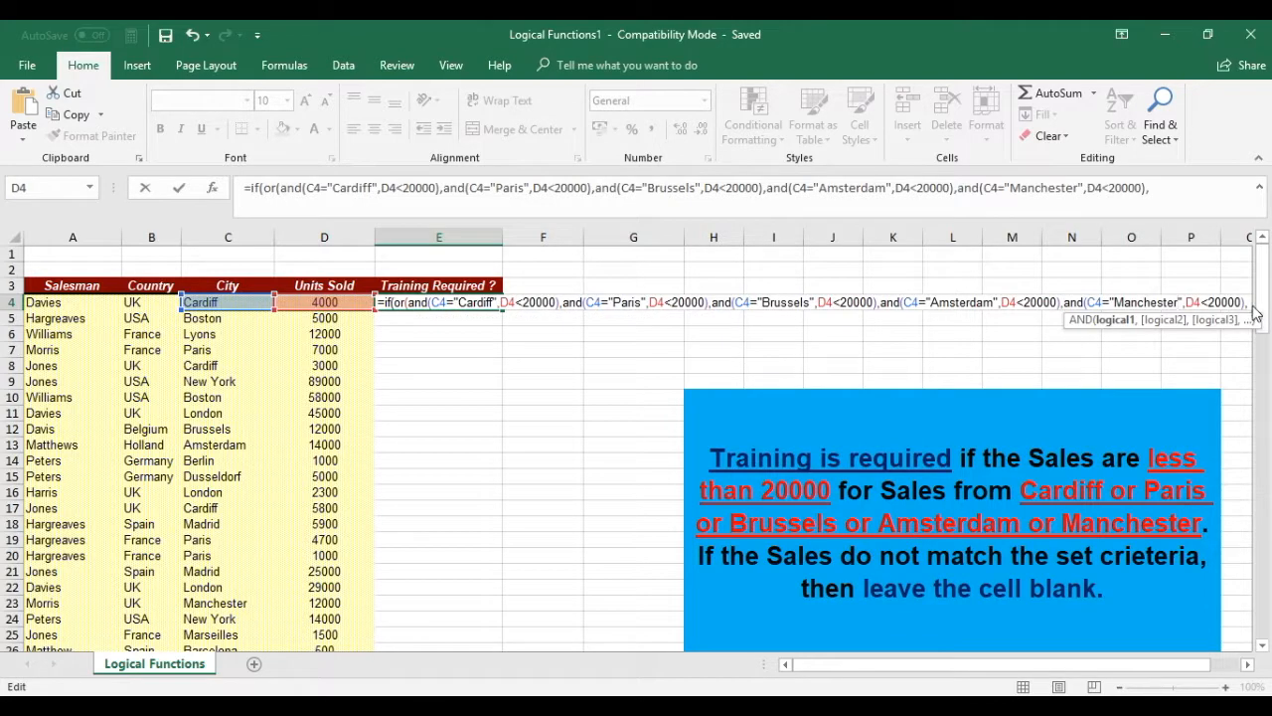
Remove the trailing comma after the Manchester condition and close the OR function with a parenthesis
click(1247, 303)
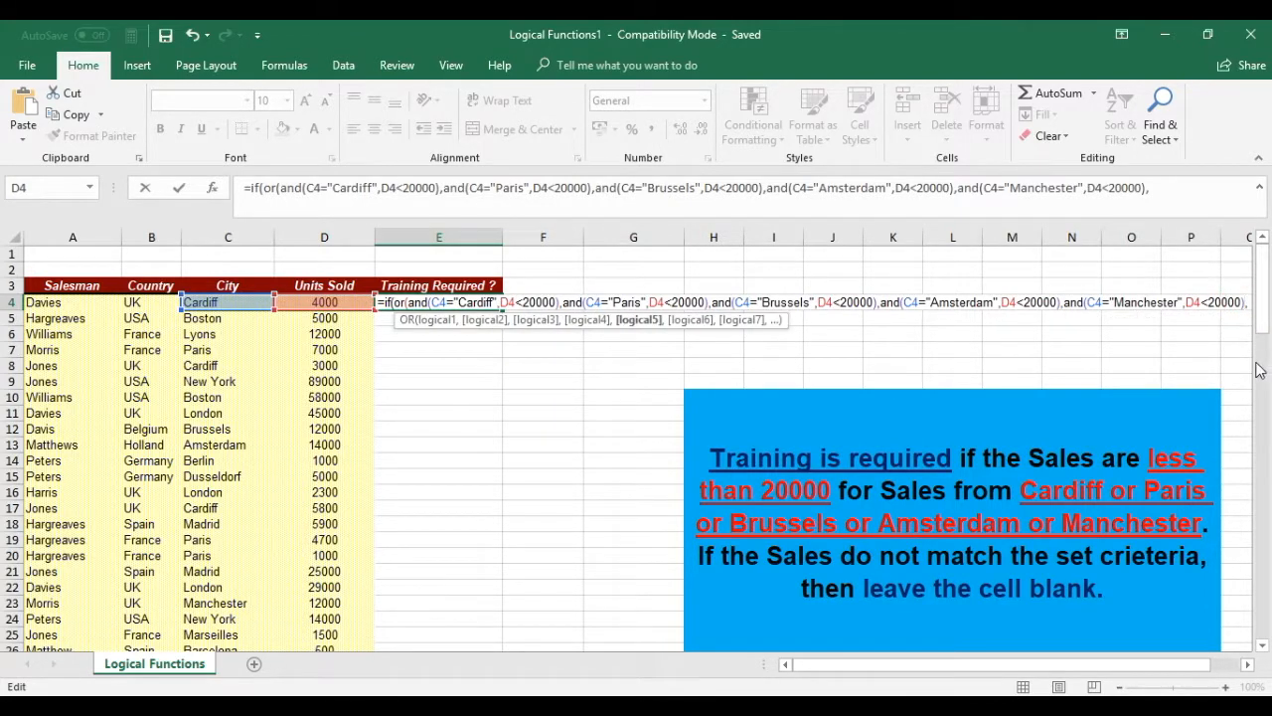
click(1251, 303)
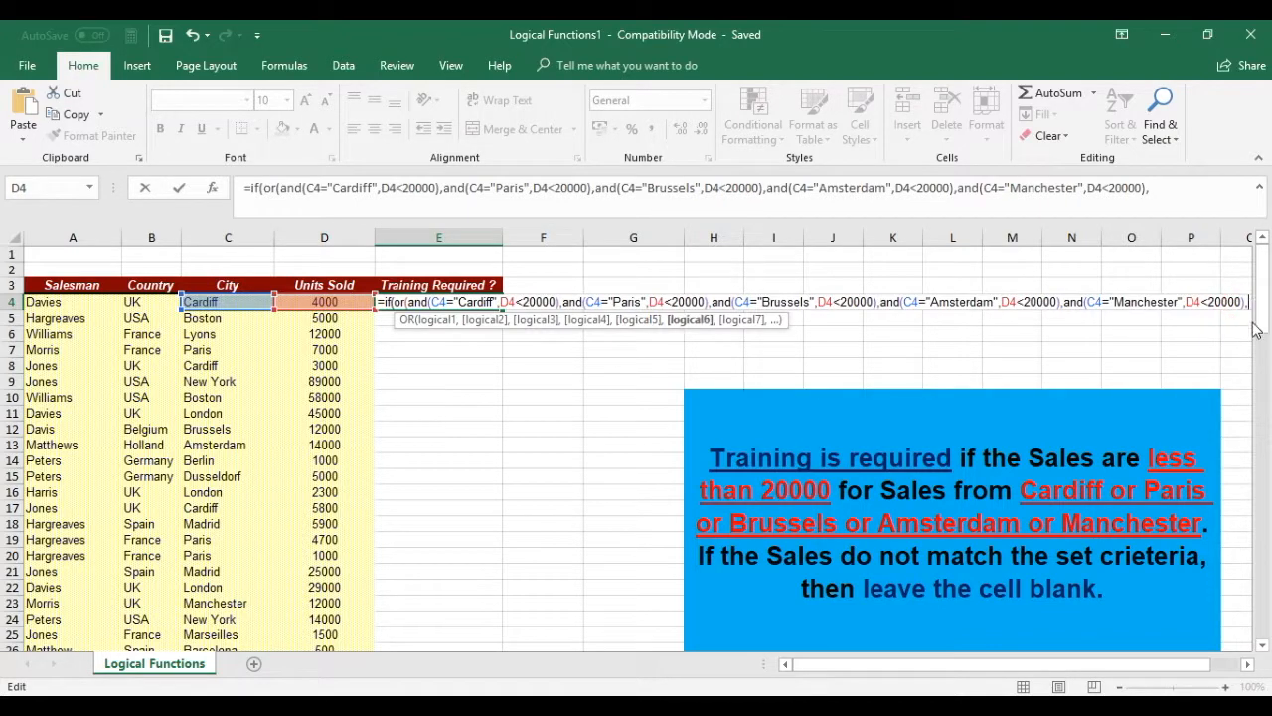
click(1154, 189)
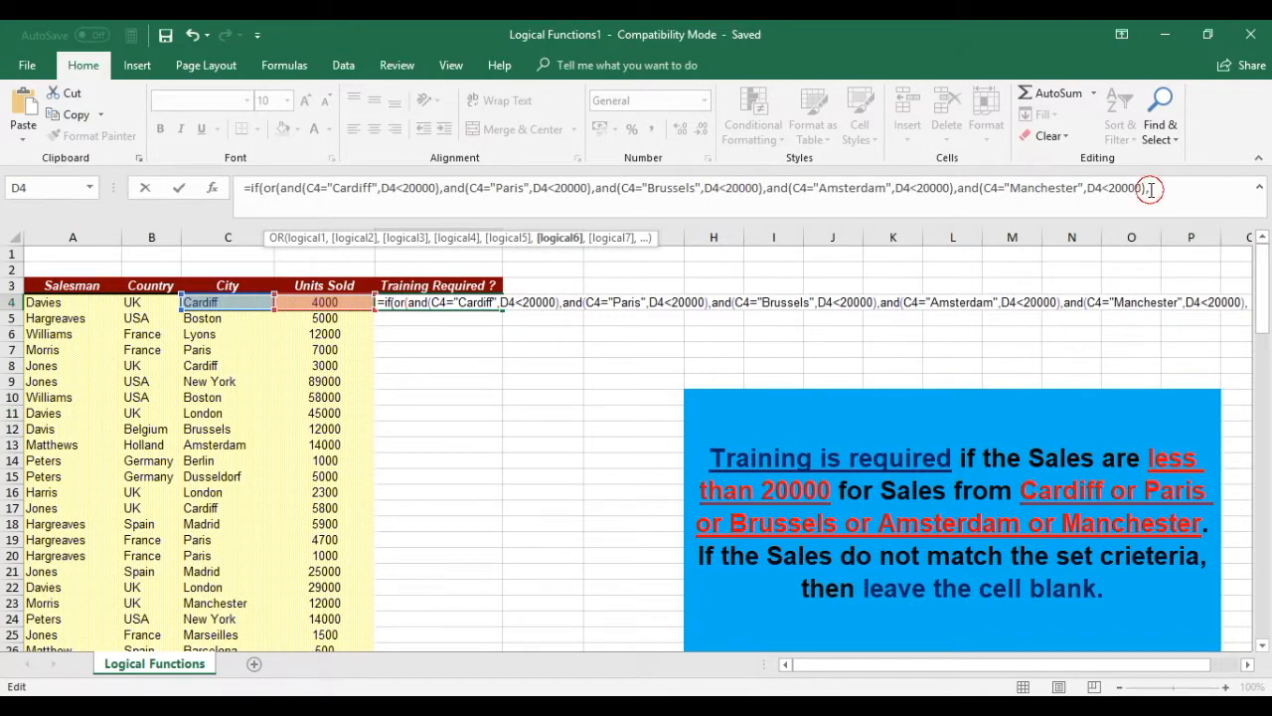
key(BackSpace)
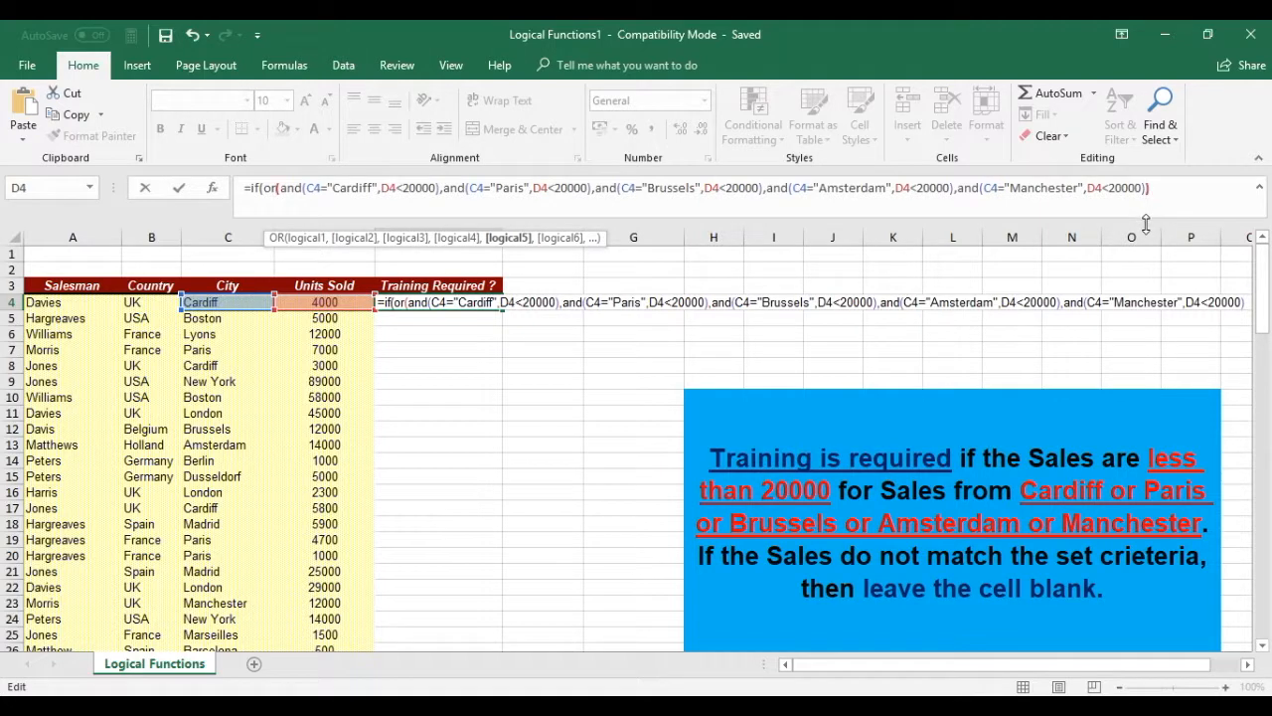
text())
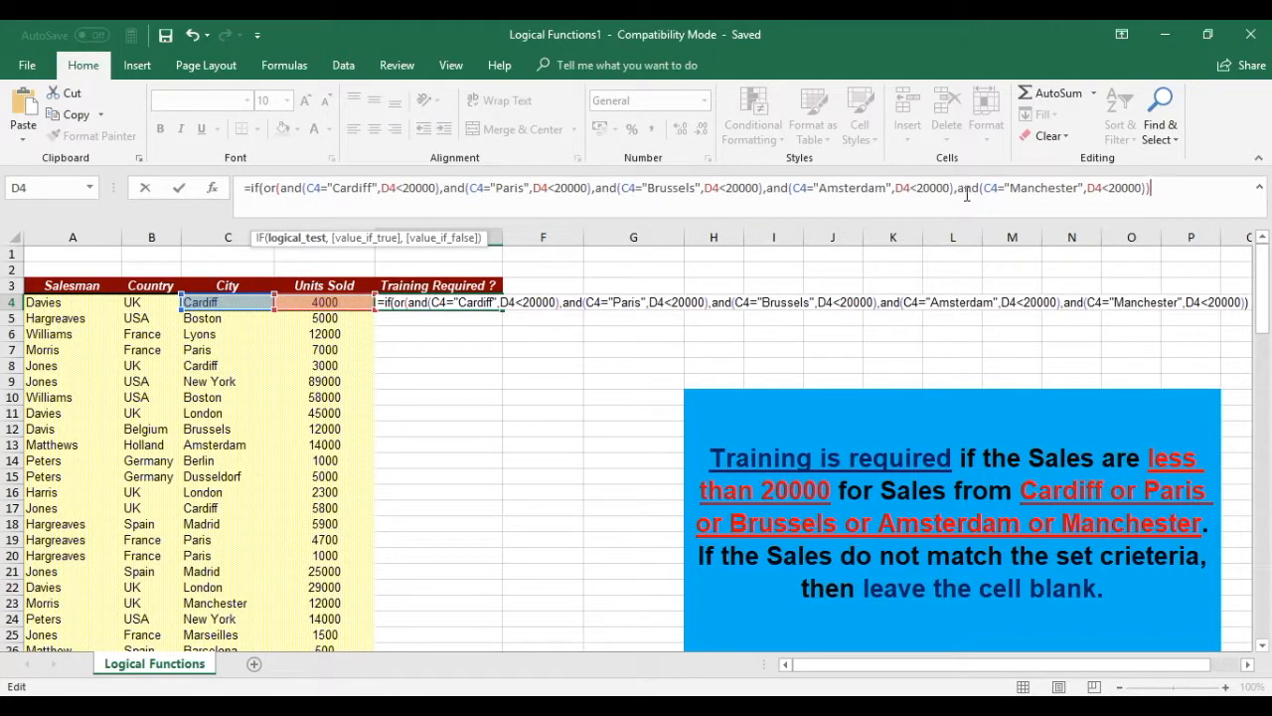
Add "Training Required" as the IF function's value_if_true argument after the OR test
text(,)
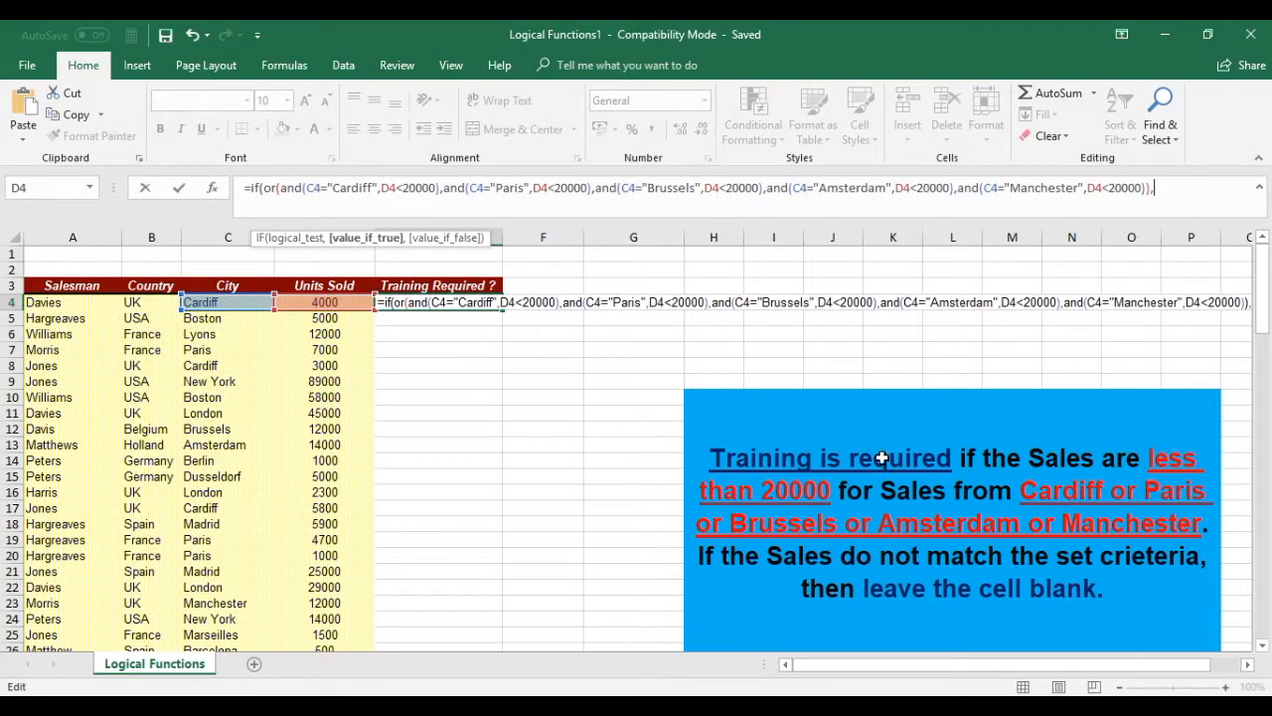
text(")
text(Tra)
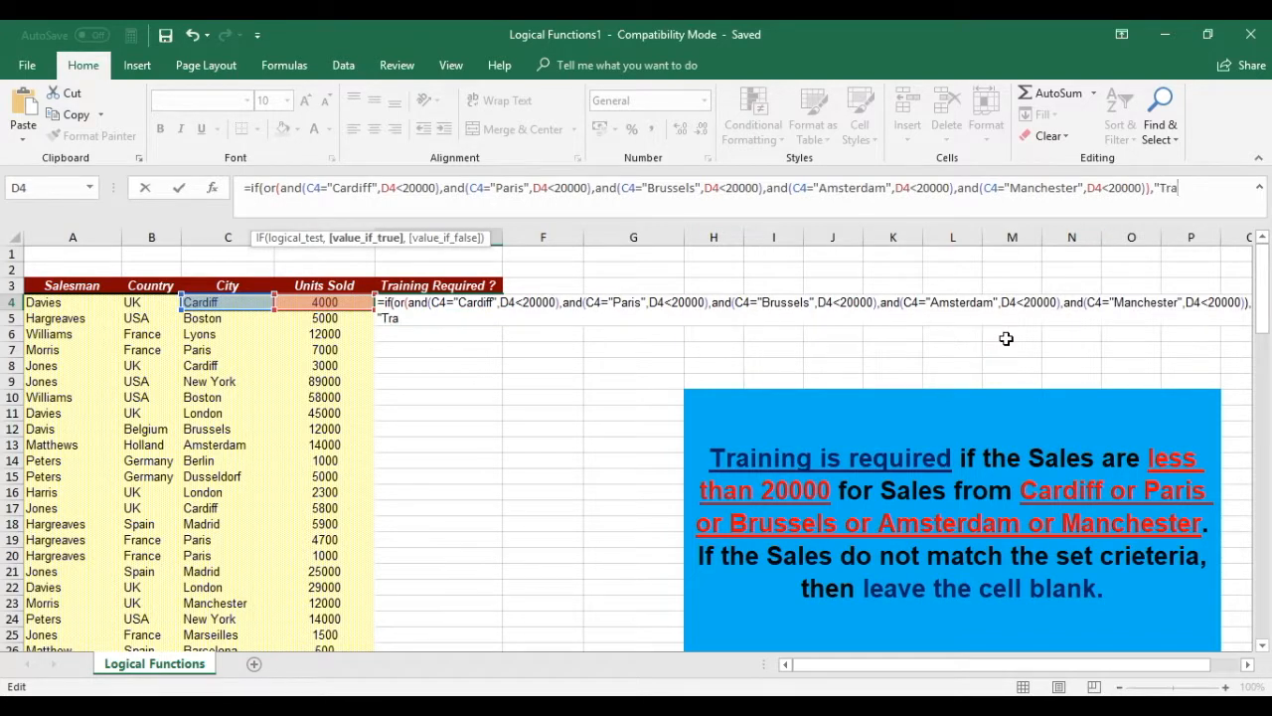
text(ining Re)
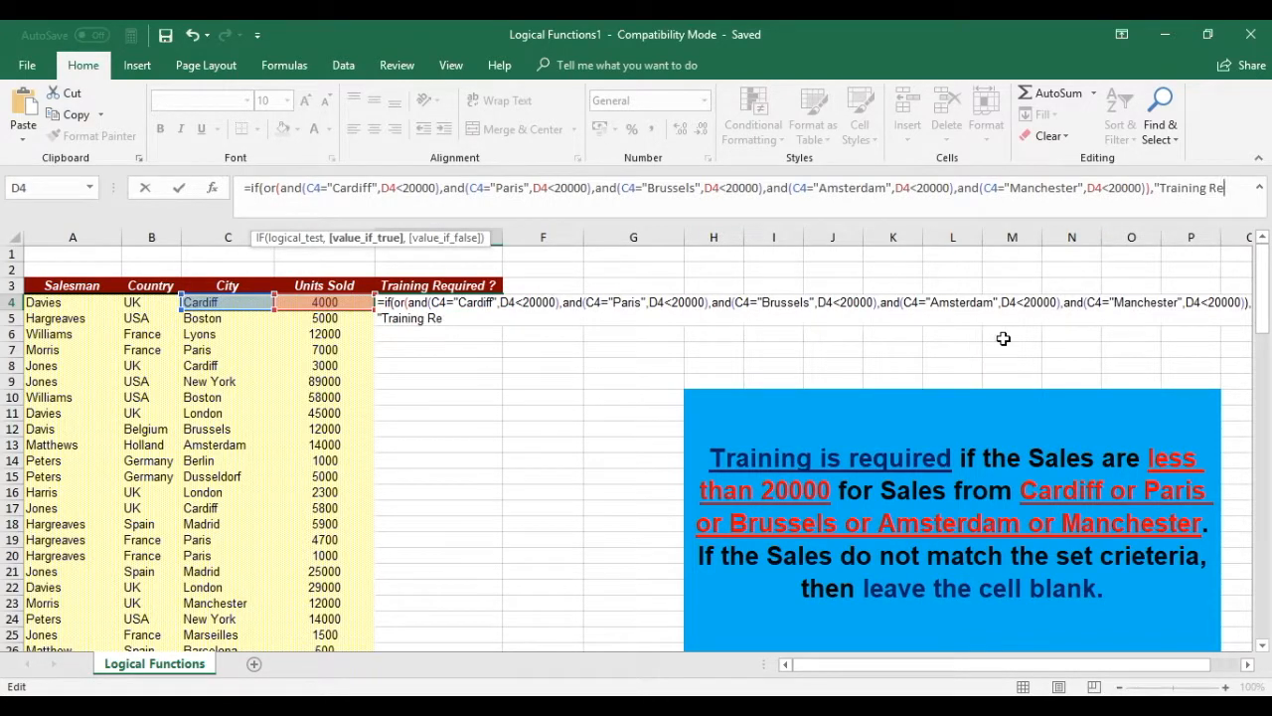
text(quired)
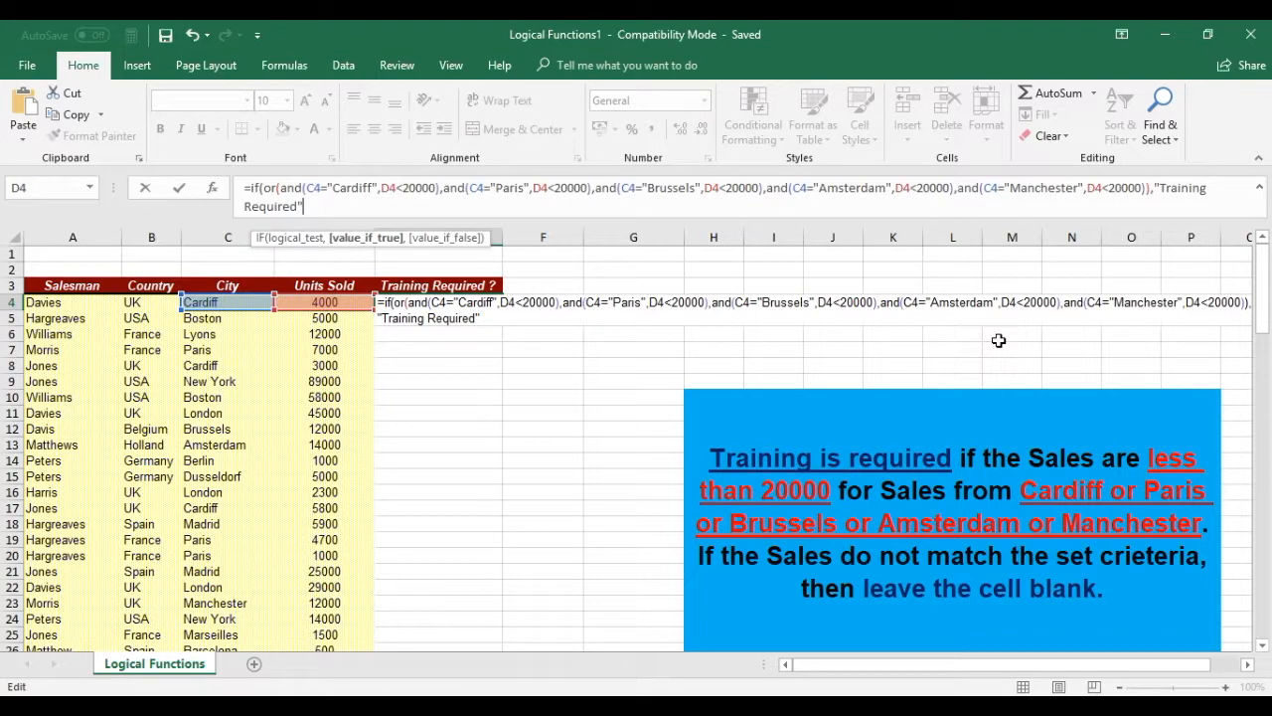
Add an empty string "" as the value_if_false argument, close the IF function and enter the formula in E4
text(,)
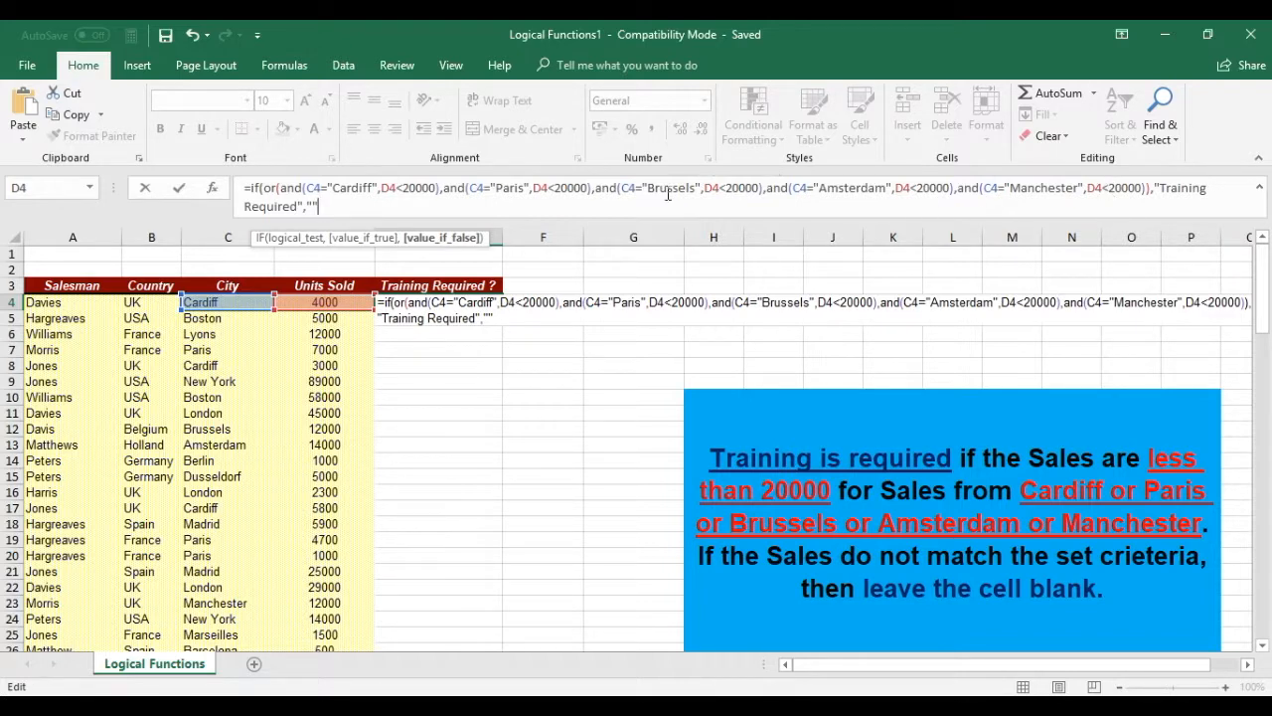
click(263, 187)
text(()
text())
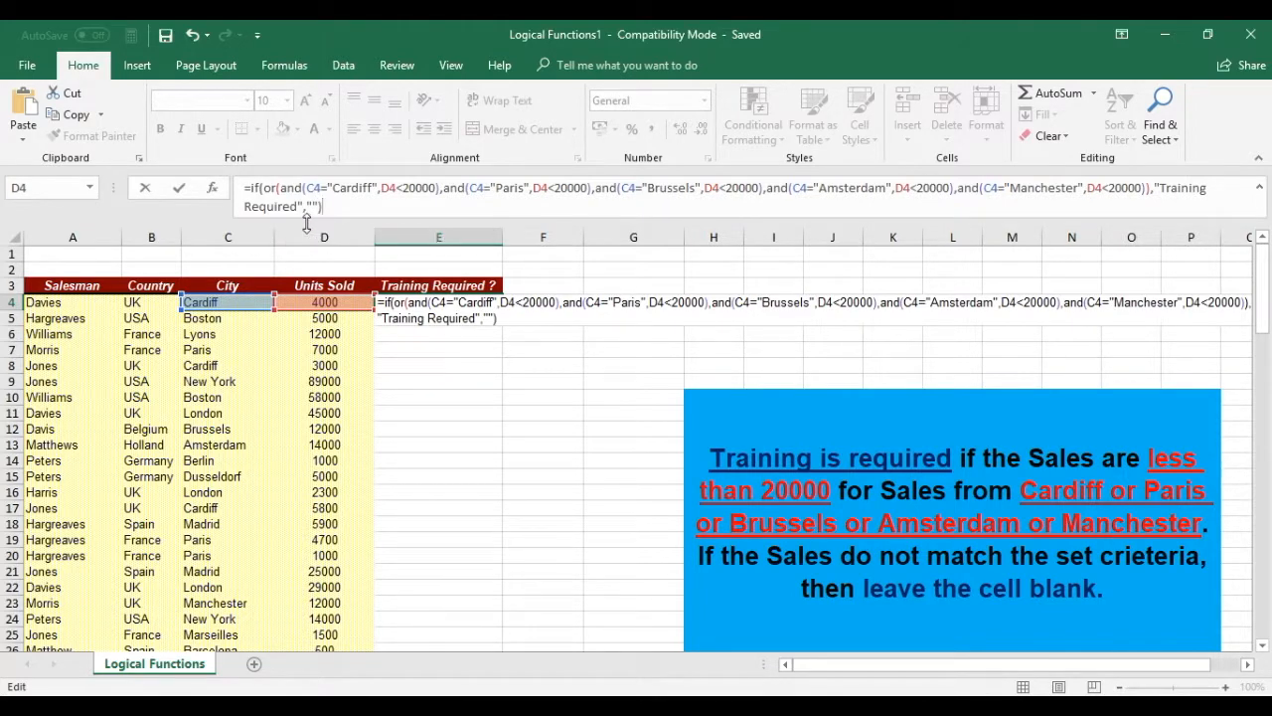
key(Return)
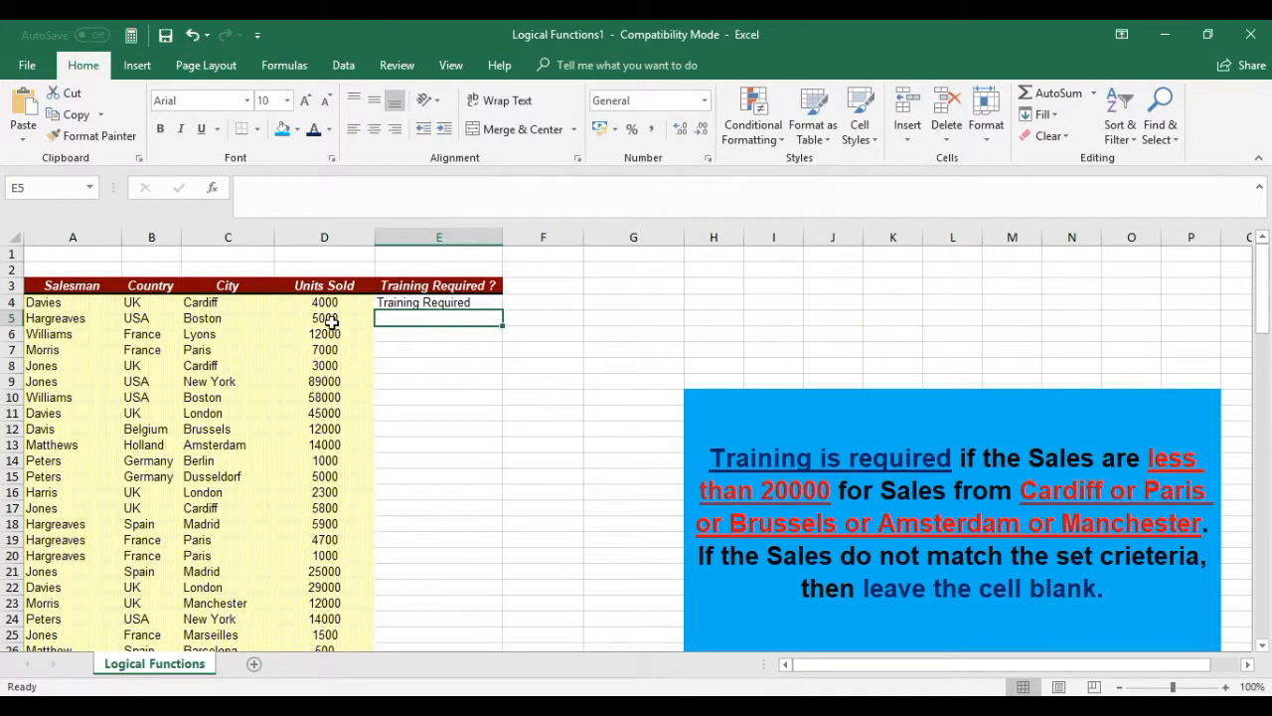
Fill the E4 formula down the Training Required ? column and check the copied formula in E7
click(410, 305)
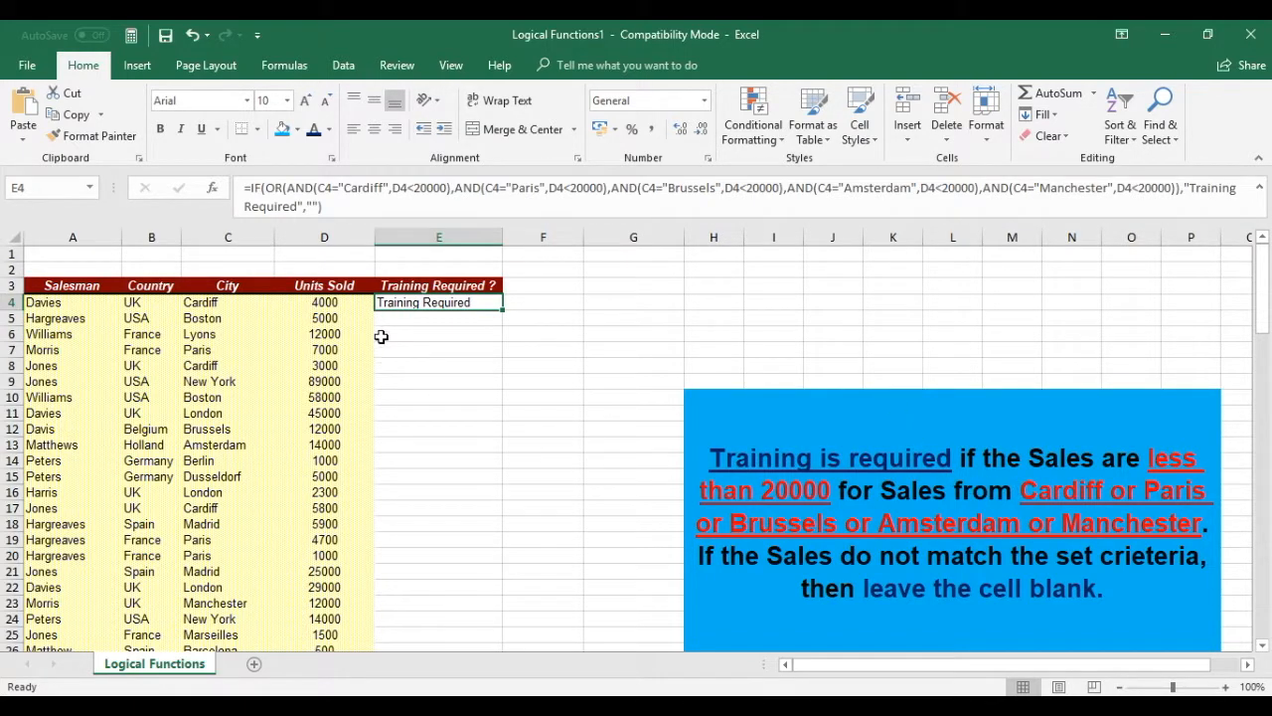
double_click(505, 311)
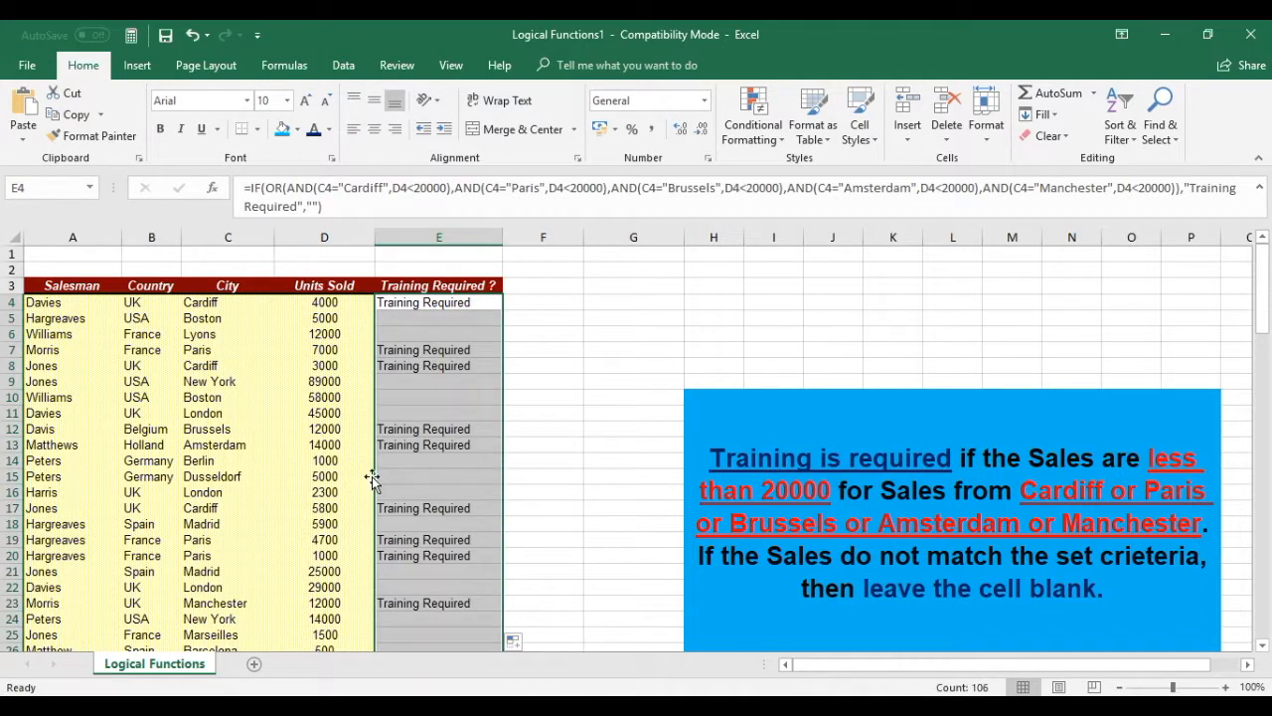
click(438, 354)
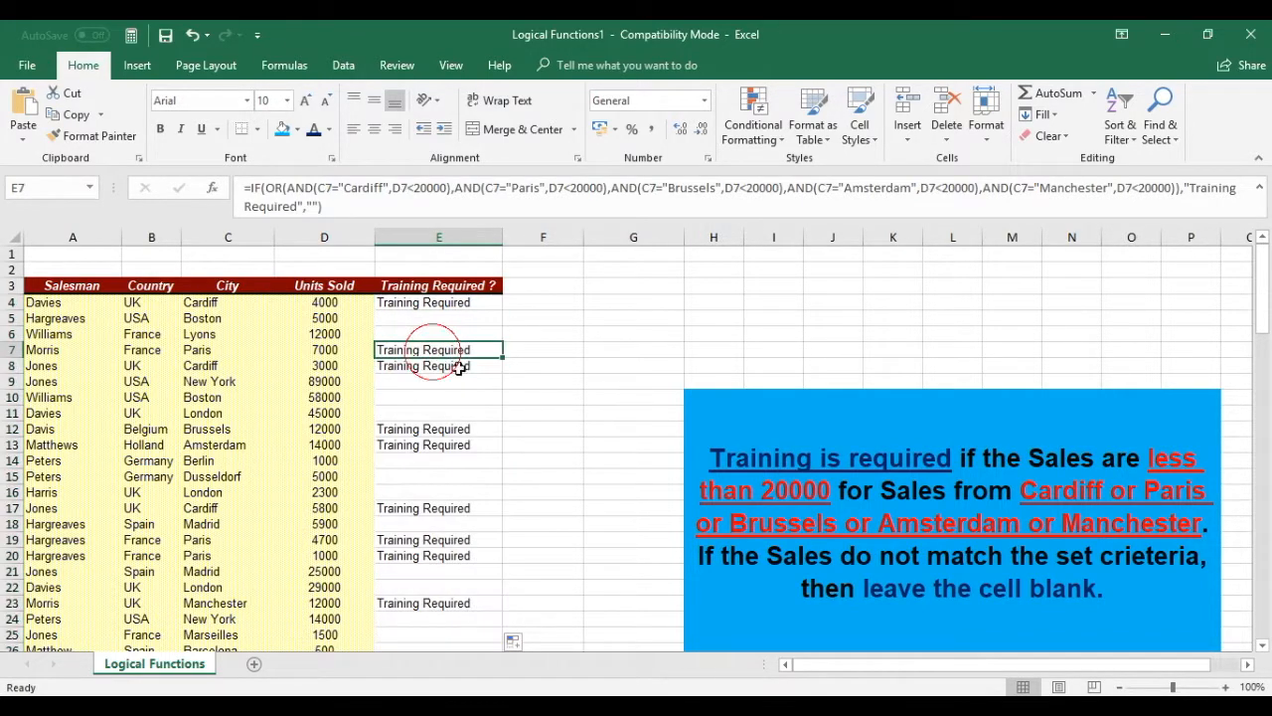
Insert a comma before the equals sign of the E4 formula so the cell shows it as text
click(438, 306)
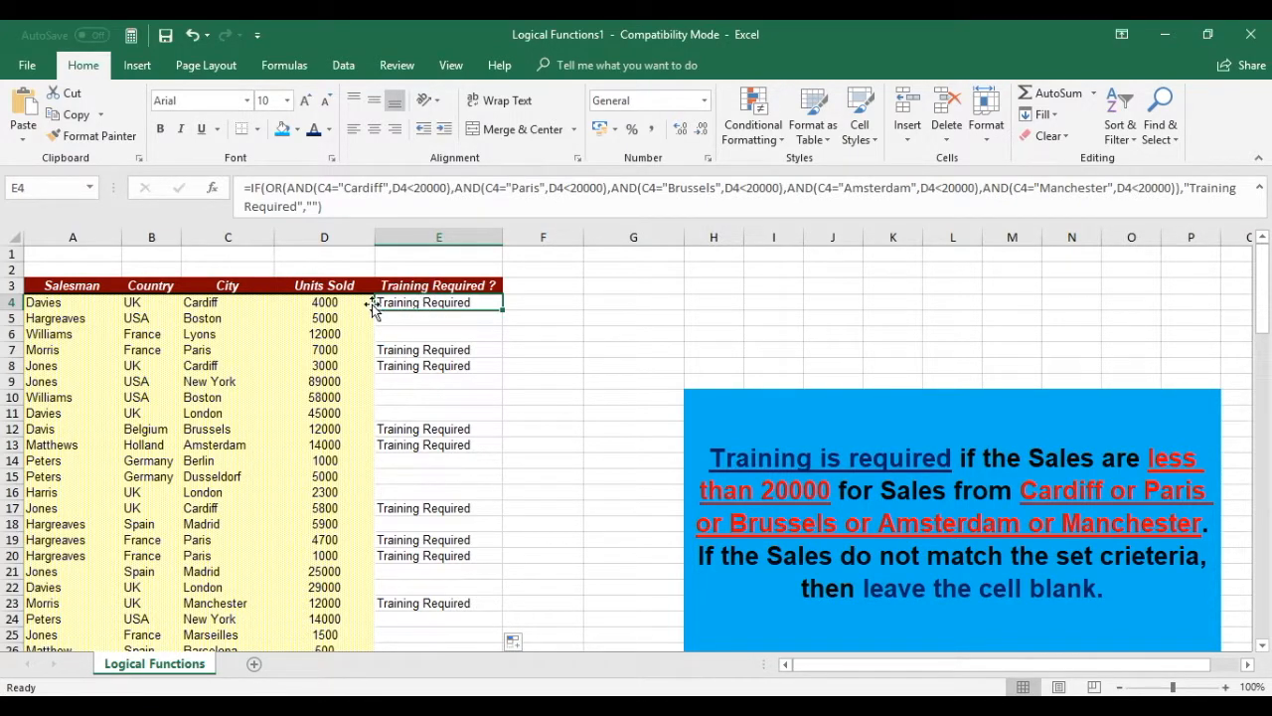
click(245, 189)
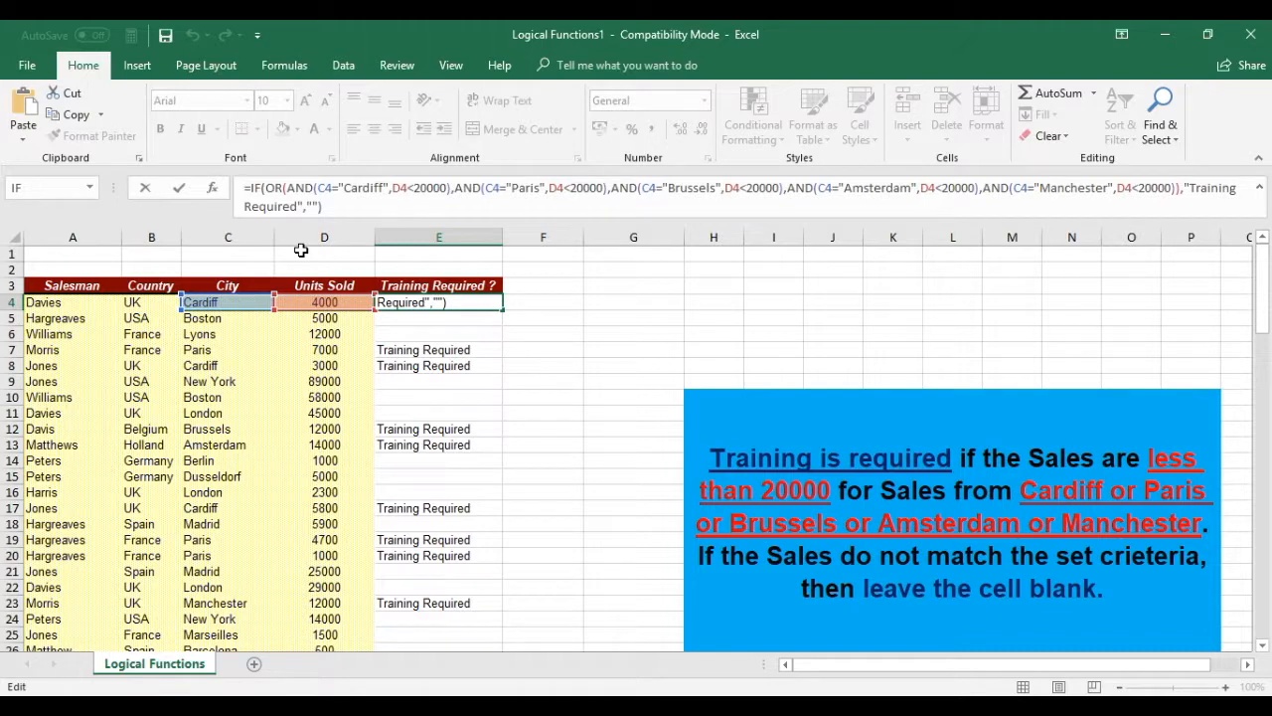
key(Home)
text(')
key(Return)
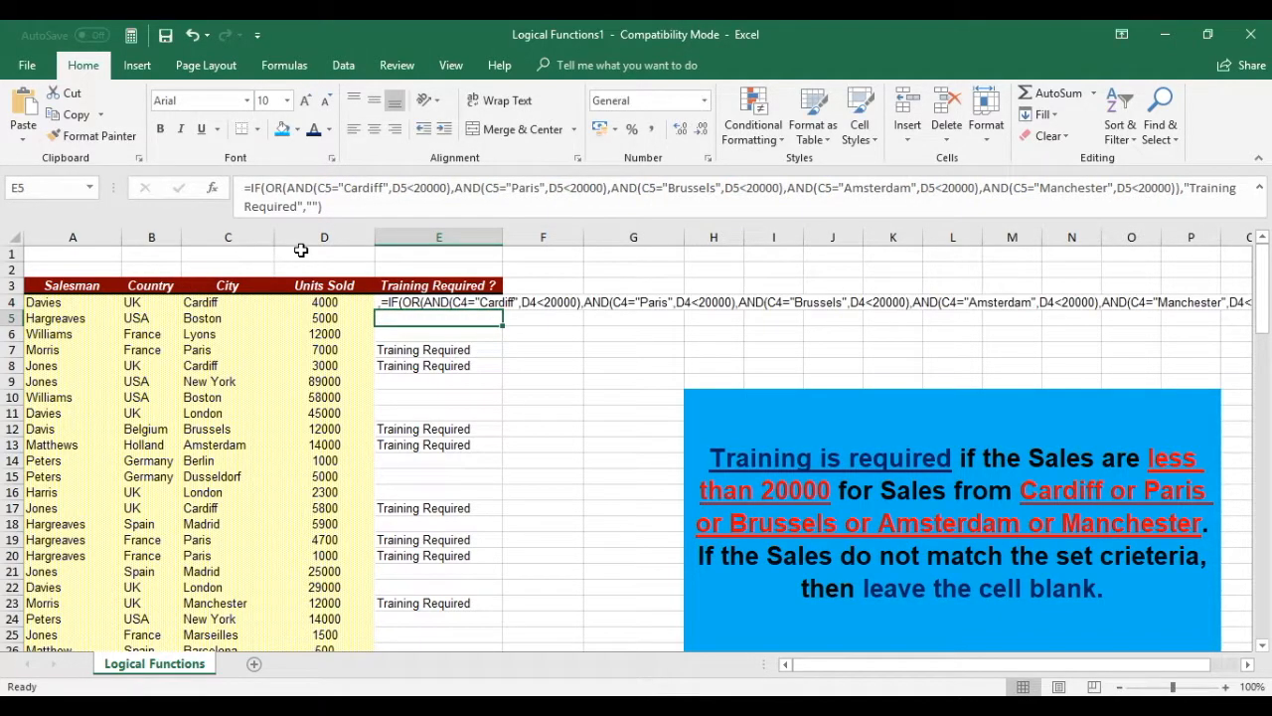
Format the formula text in E4 as bold with font size 12
click(420, 303)
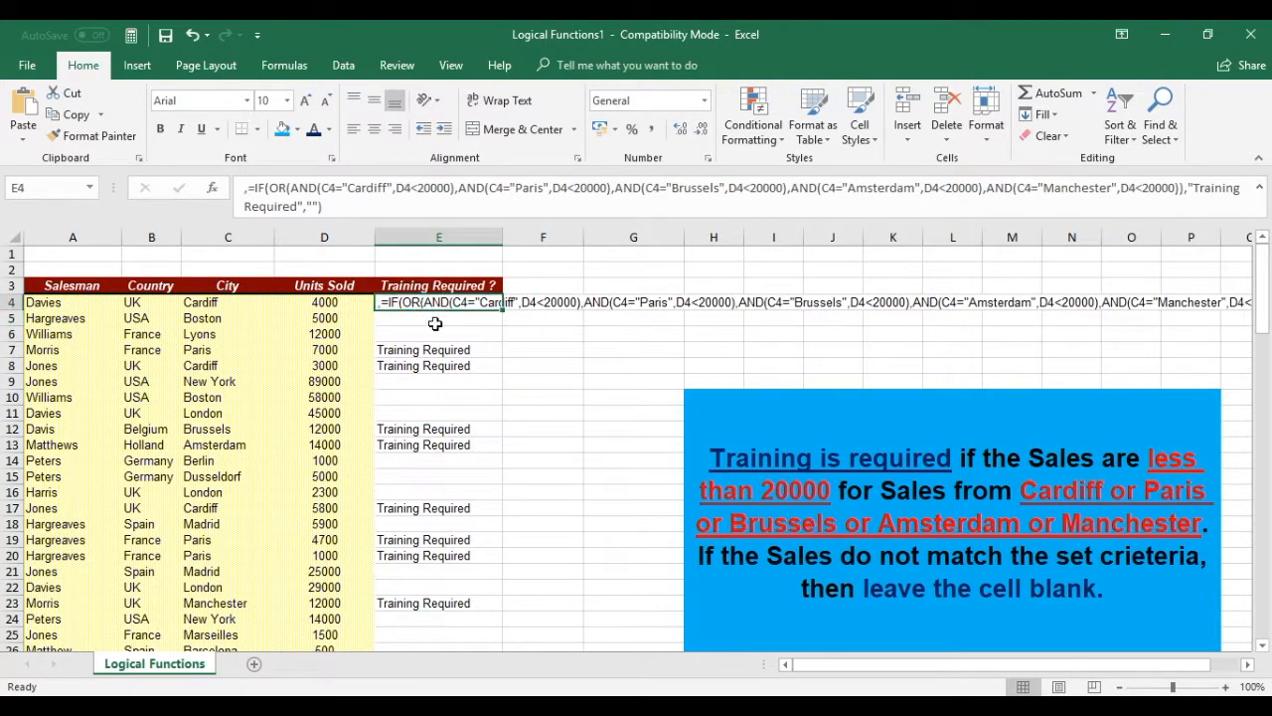
click(287, 101)
click(279, 193)
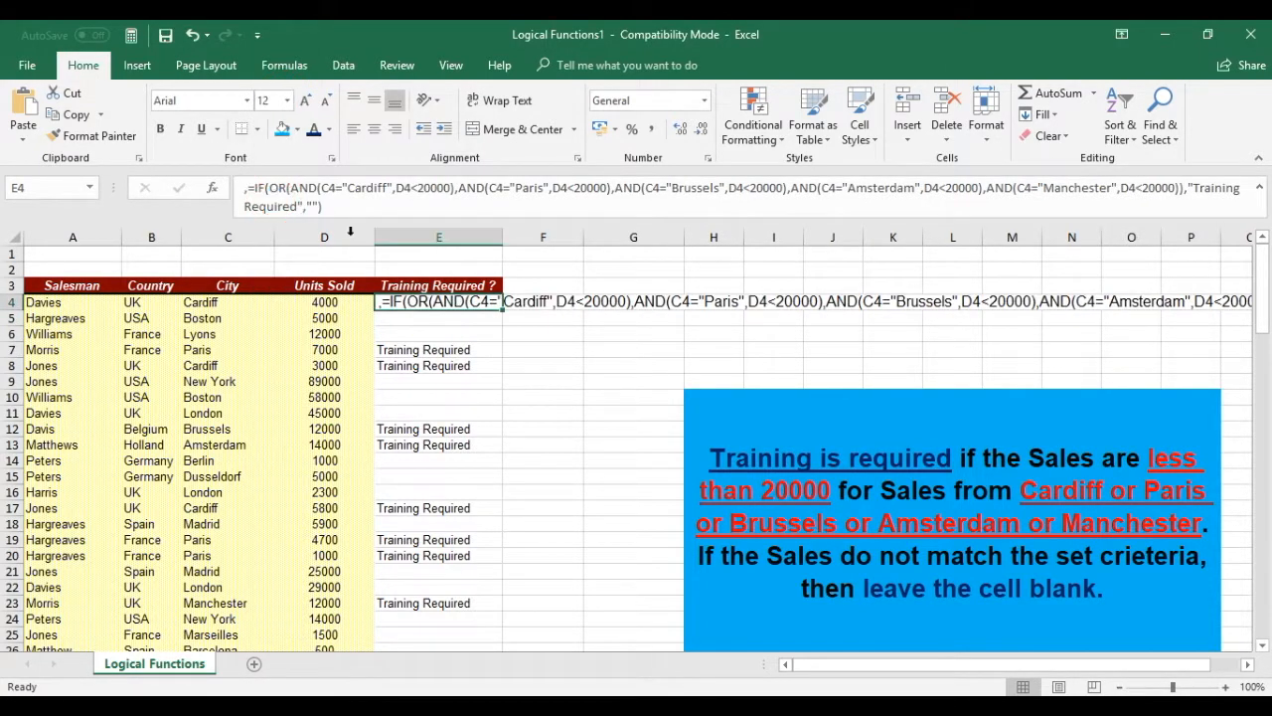
click(162, 130)
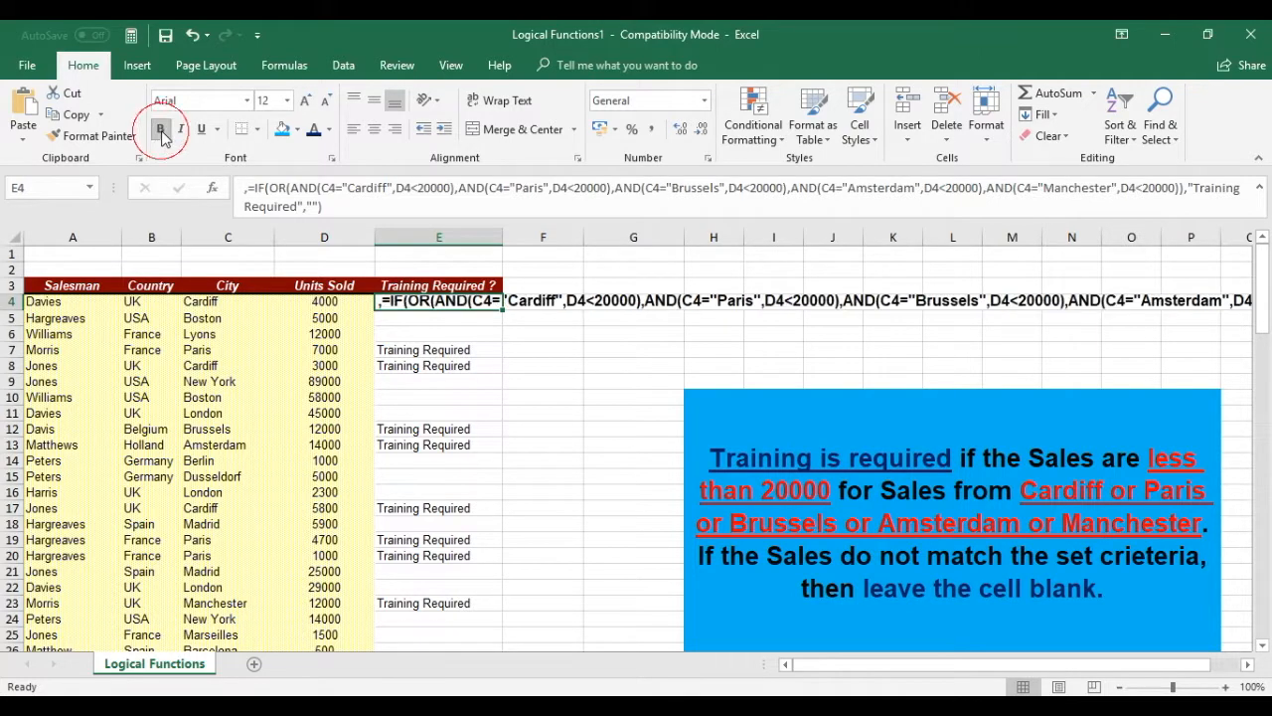
Break the E4 formula text into separate lines, one for each AND condition and one for "Training Required",""
click(460, 188)
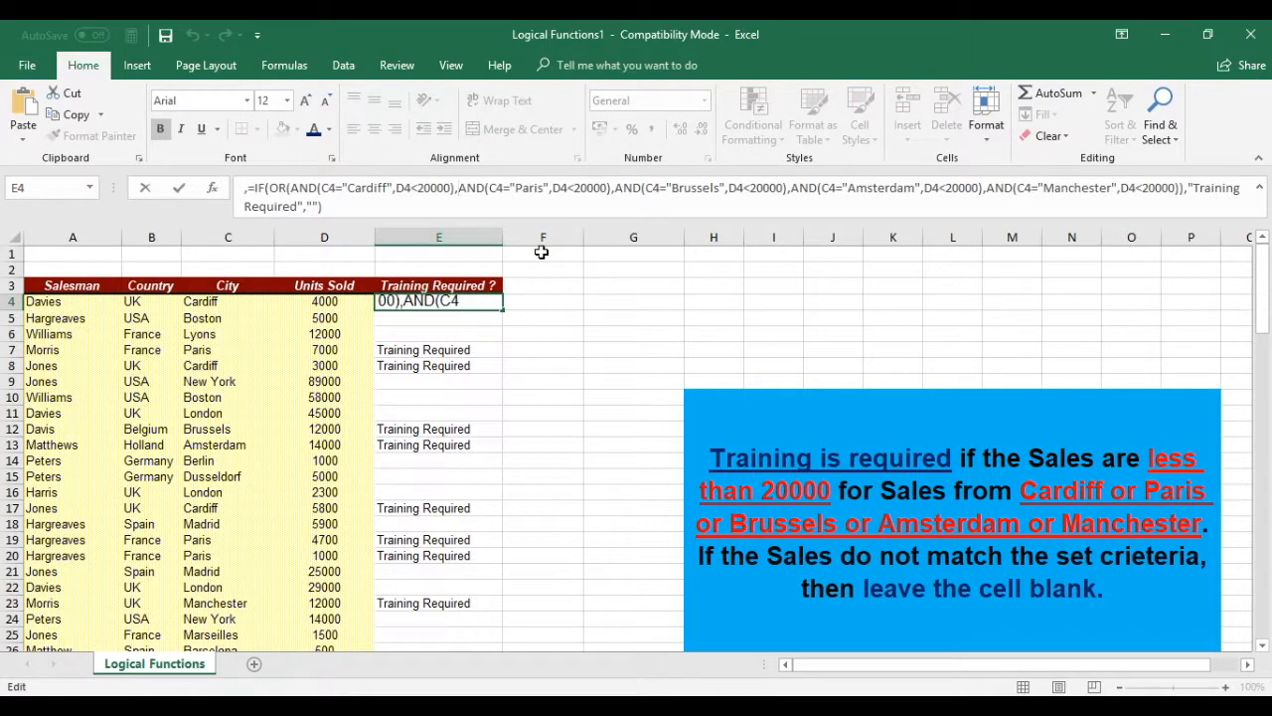
key(alt+Return)
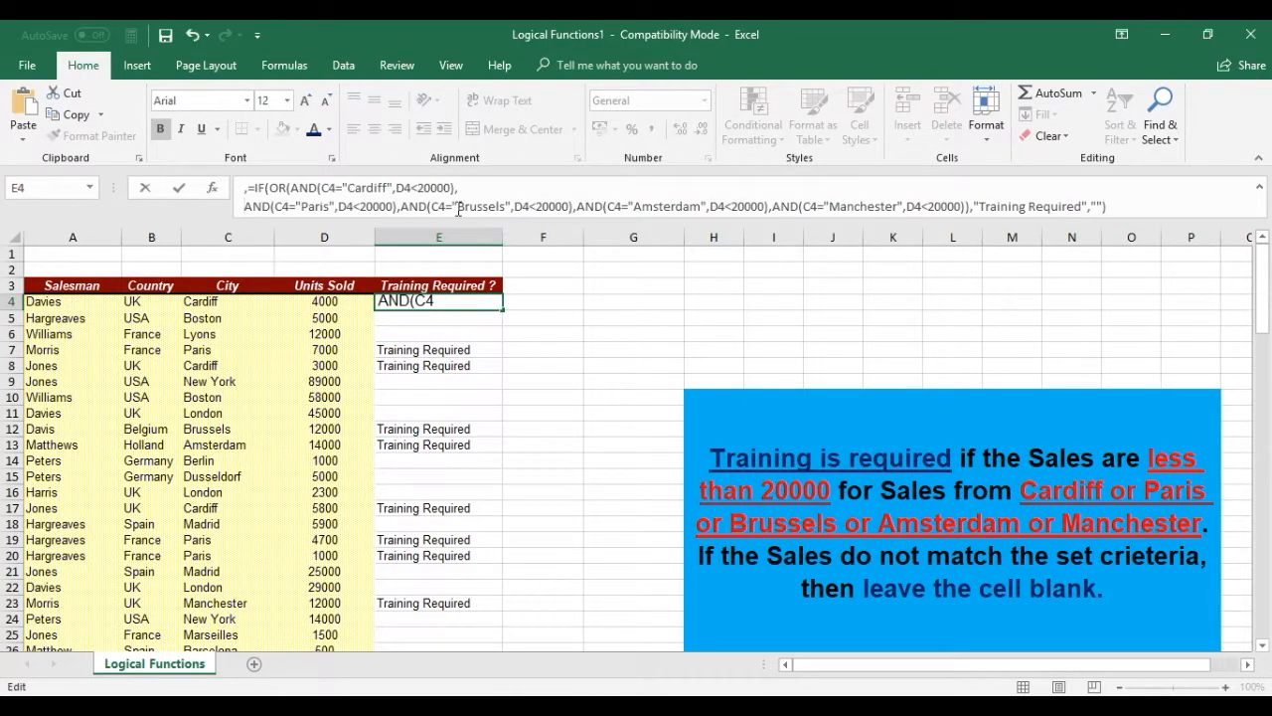
click(402, 206)
key(alt+Return)
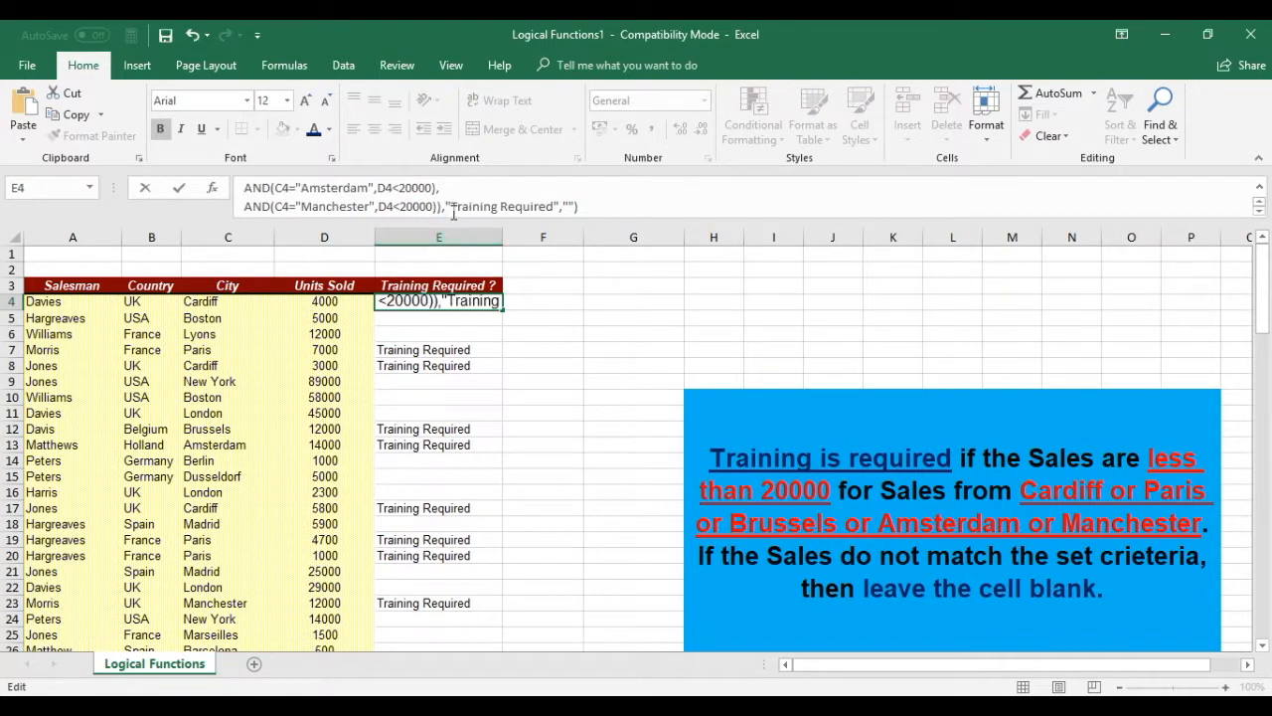
key(alt+Return)
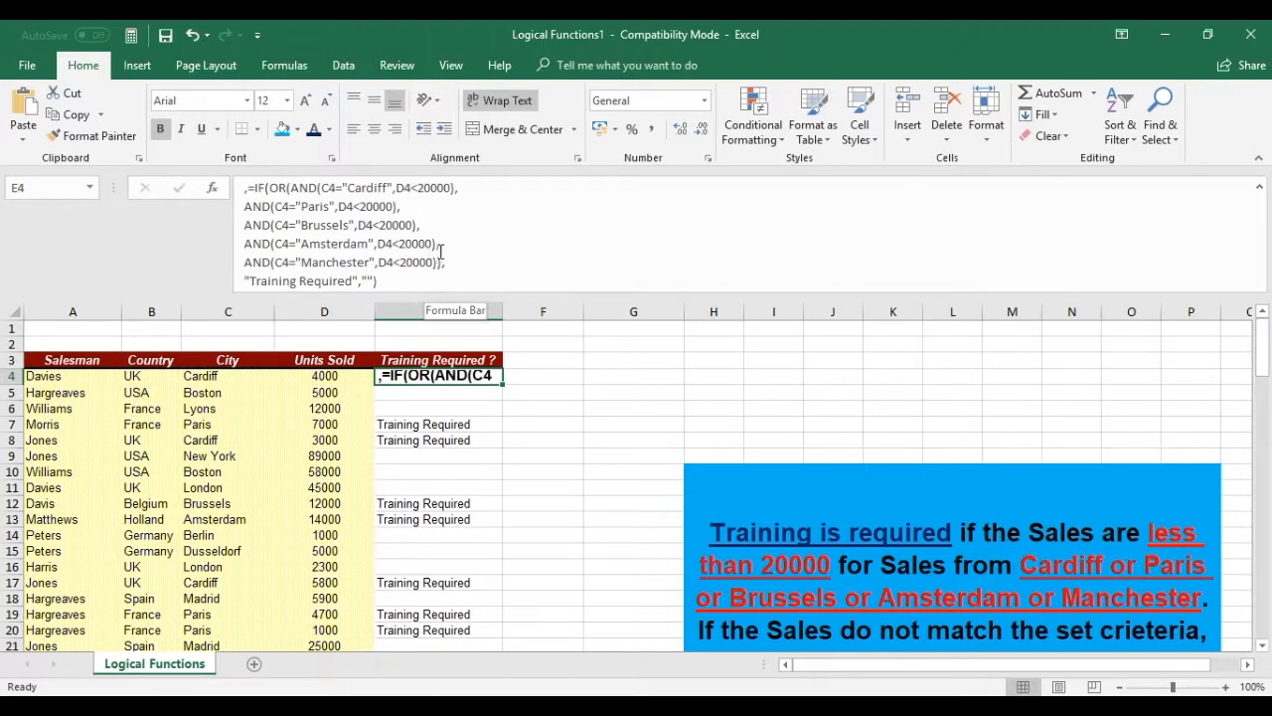
text(,)
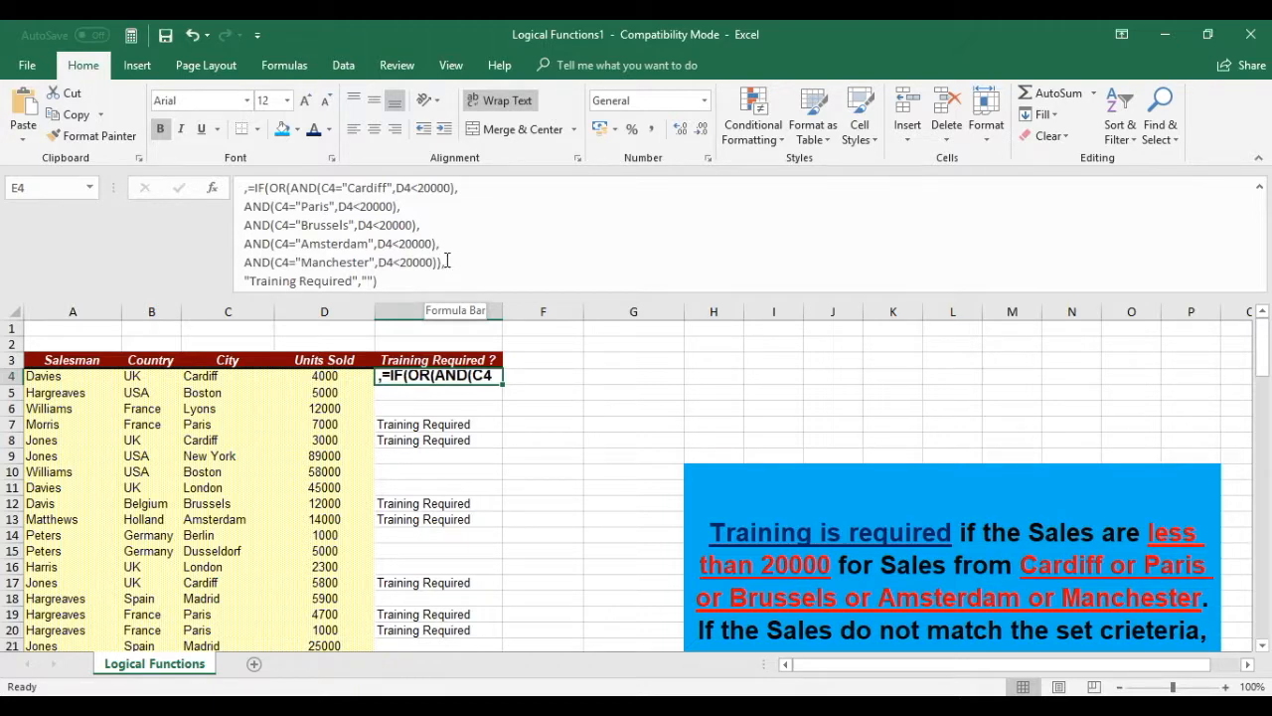